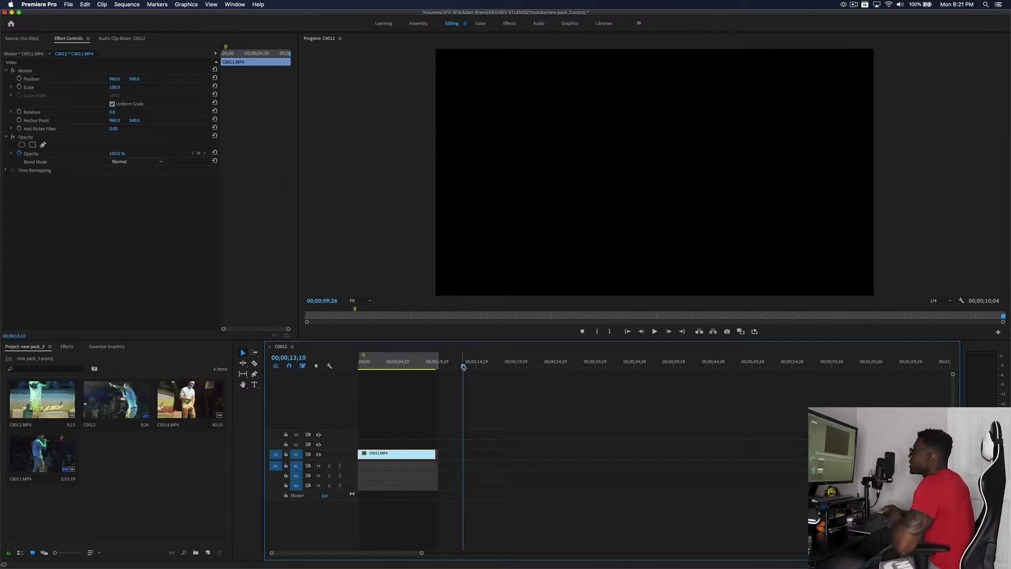
left_click_drag(400, 365, 370, 368)
key("equal")
key("equal")
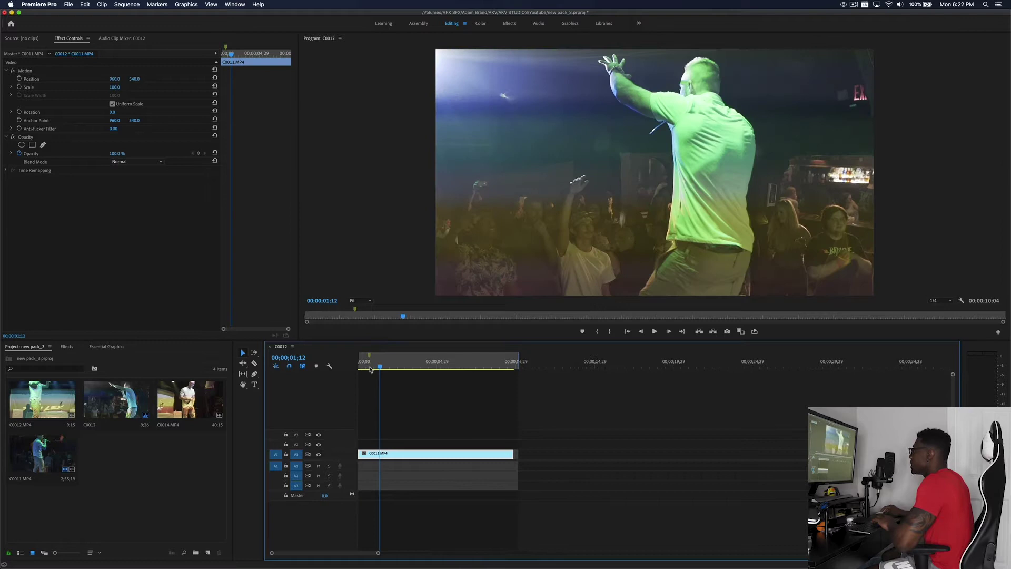
key("Home")
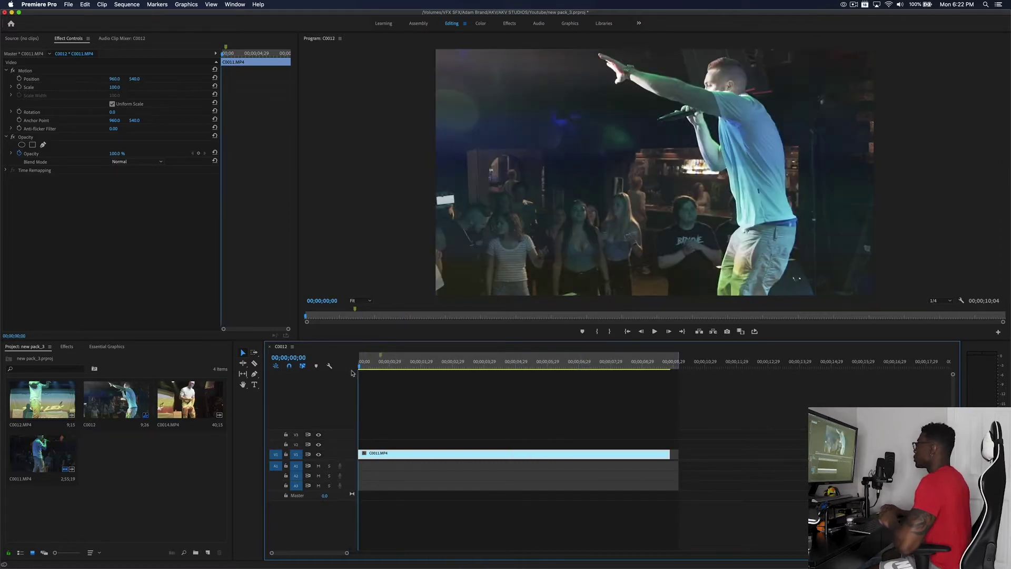
key("space")
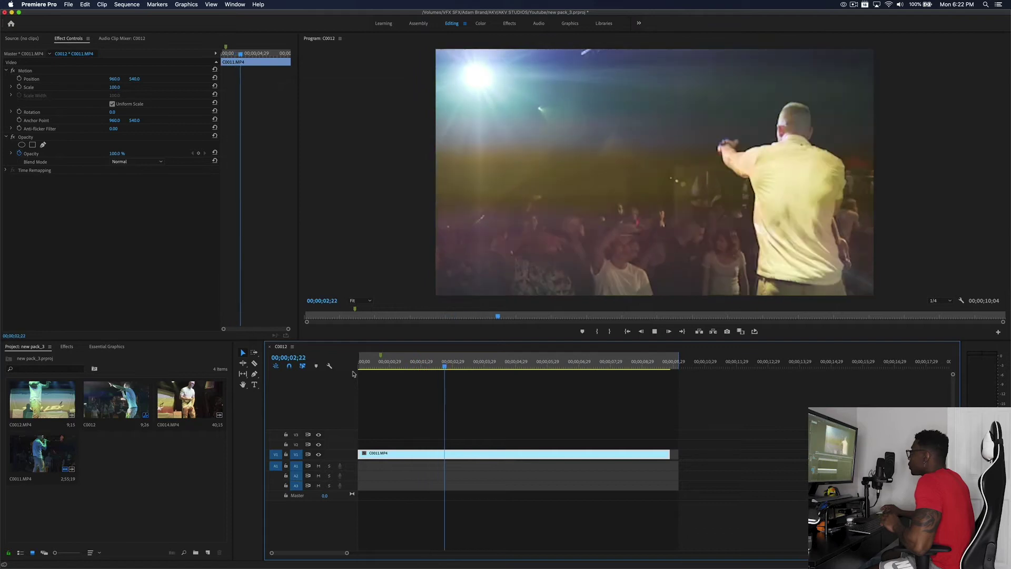
key("space")
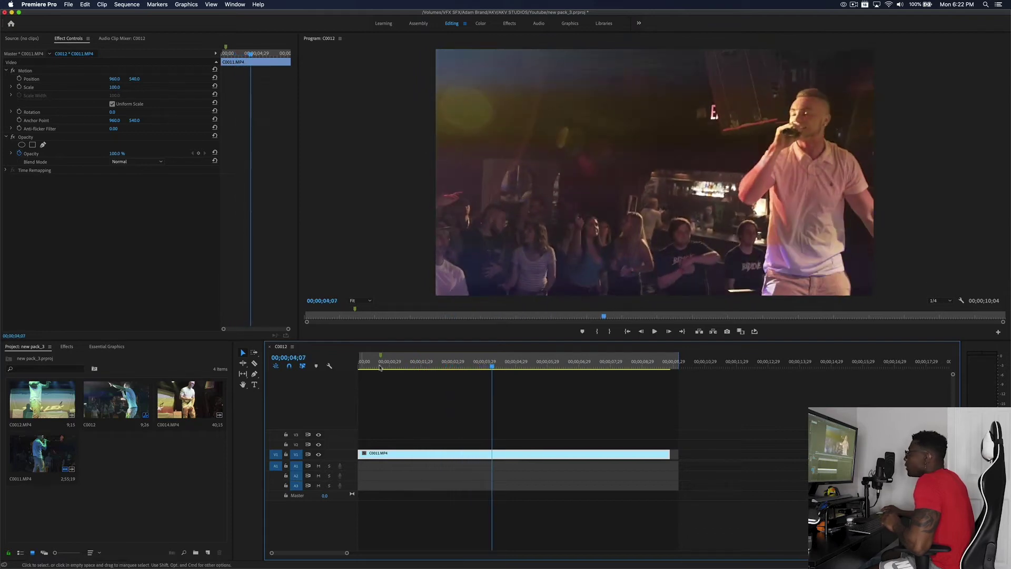
left_click_drag(370, 363, 358, 367)
key("equal")
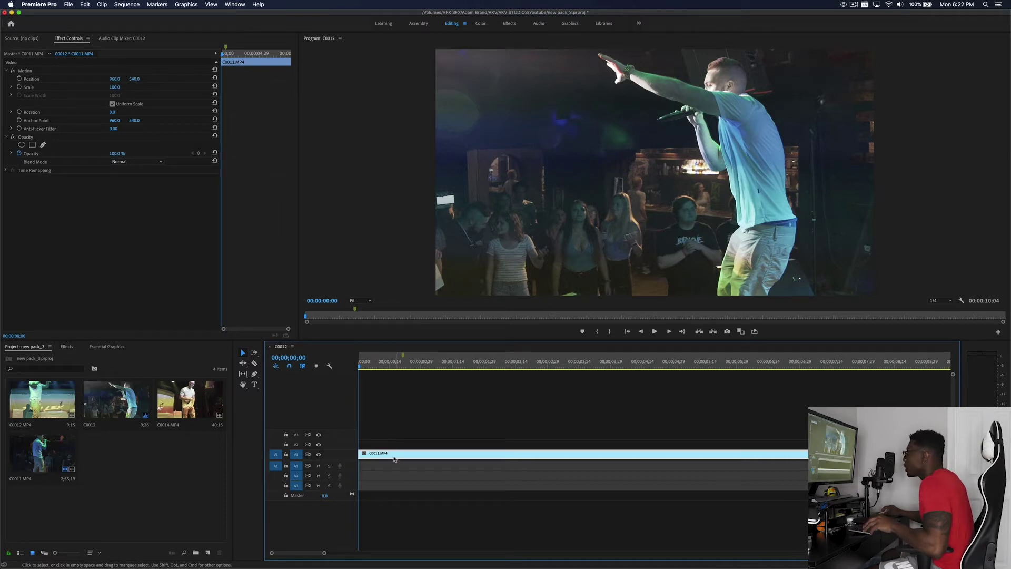
Duplicate the concert clip onto V2 and set the copy's opacity to 30%.
left_click_drag(388, 456, 389, 448)
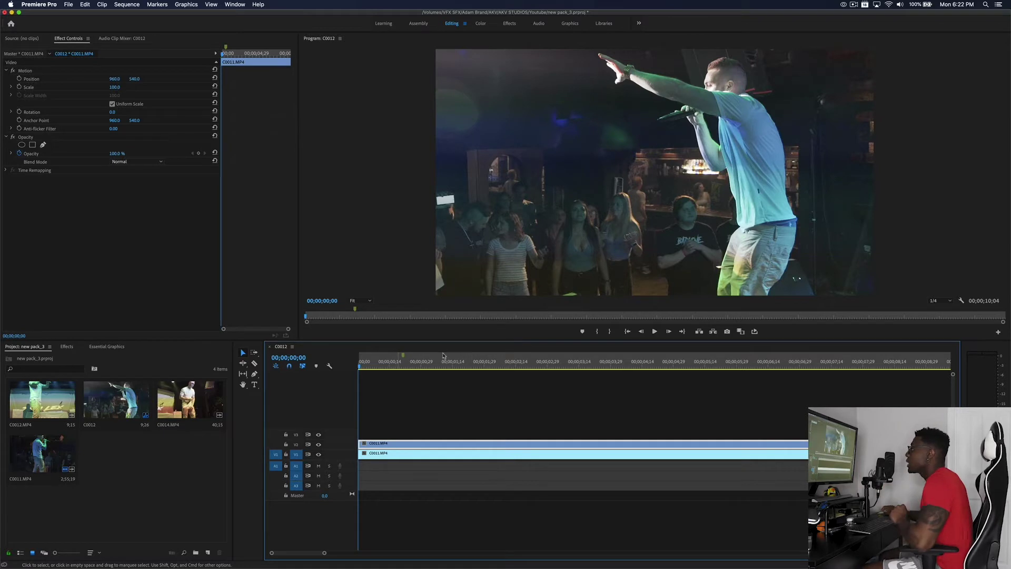
left_click(119, 155)
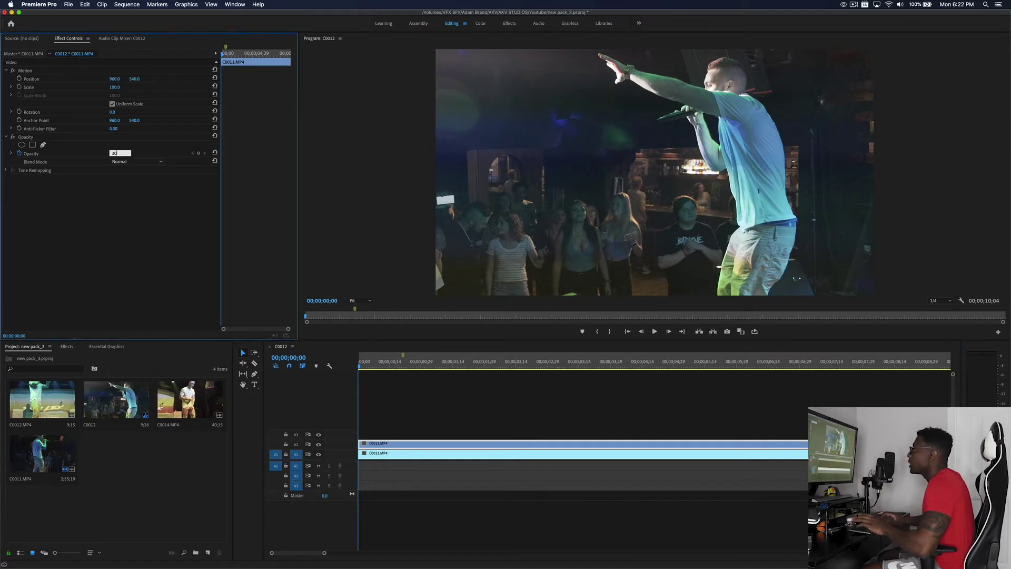
key("Return")
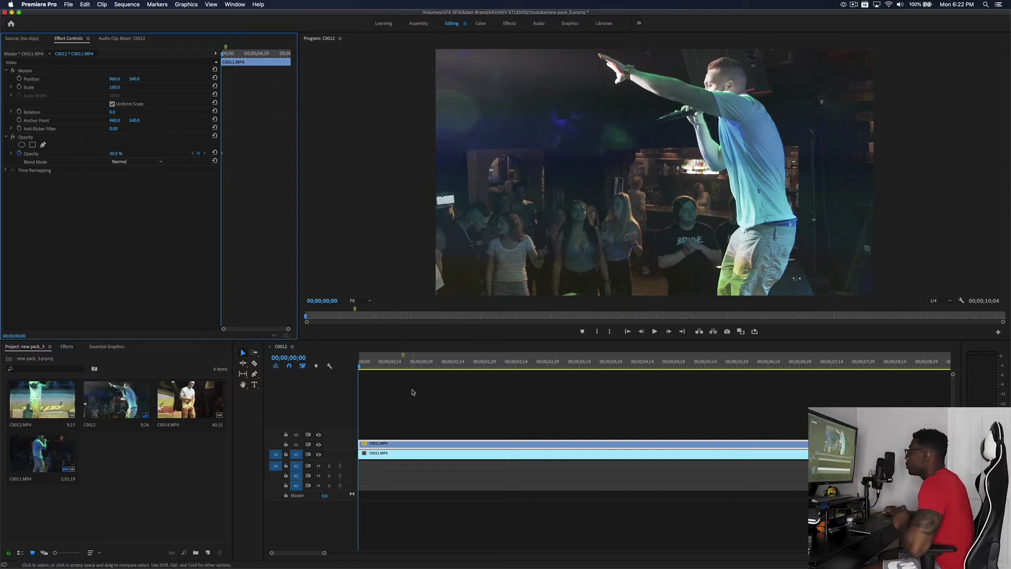
Shift the V2 copy about two frames later than the original clip.
scroll(395, 401, "right", 1)
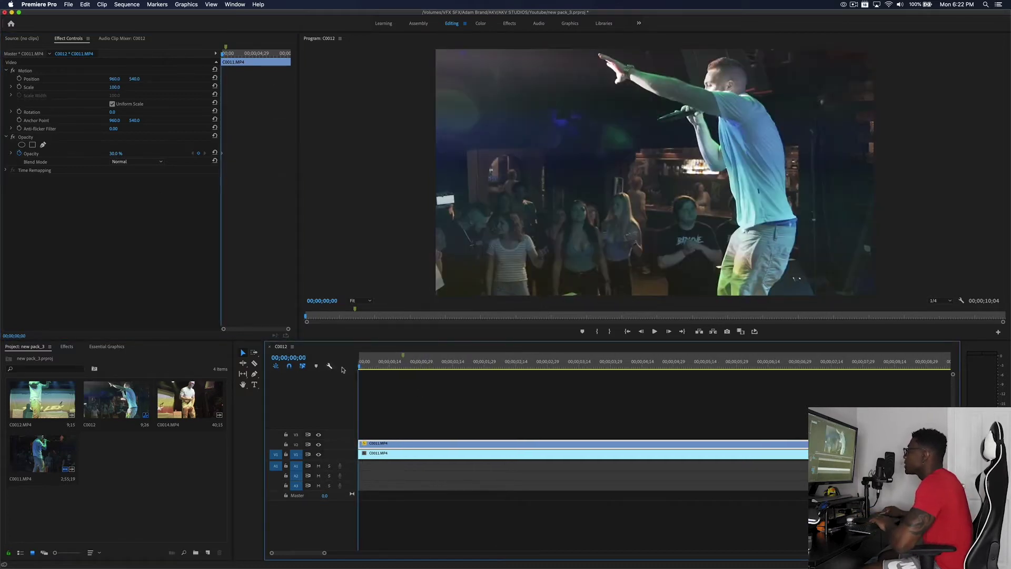
key("minus")
key("equal")
key("equal")
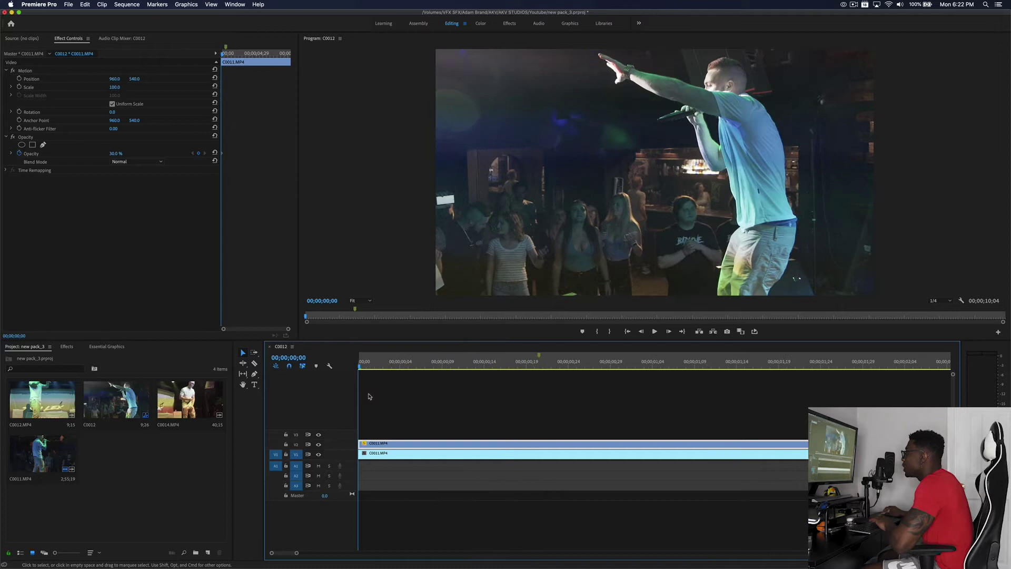
left_click_drag(368, 447, 394, 446)
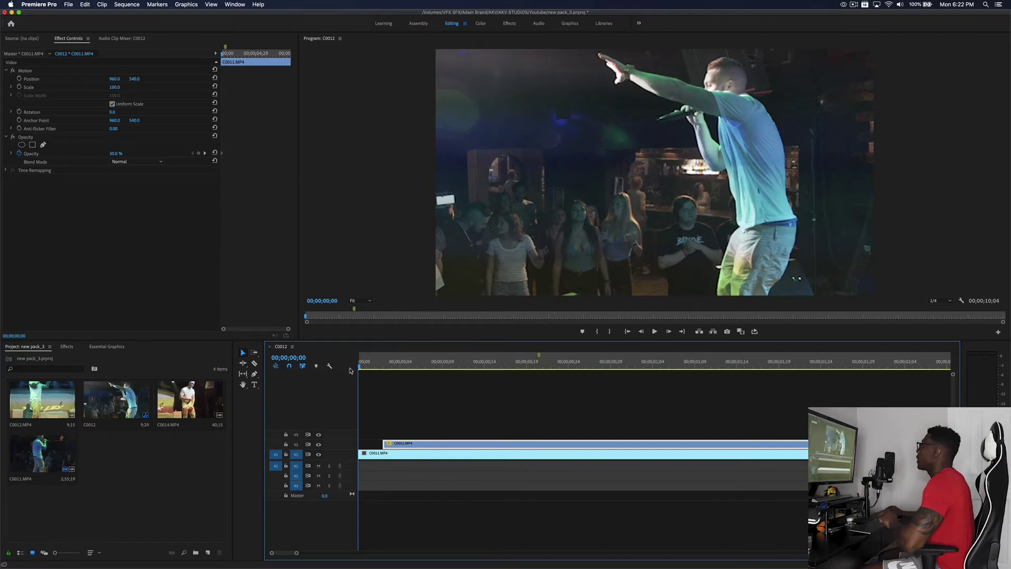
Play back the stacked clips to preview the ghosted echo, then return to the start.
key("space")
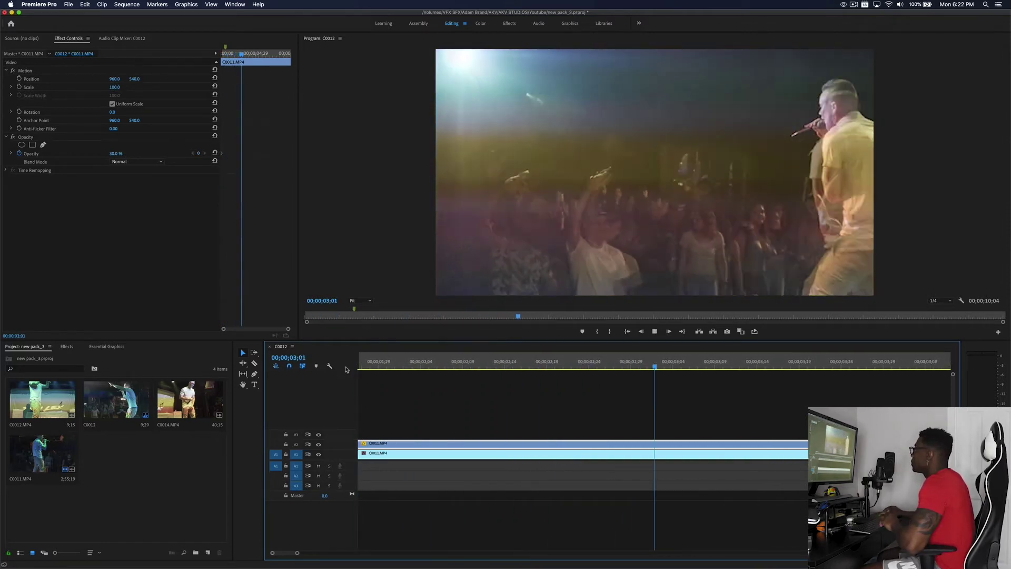
key("space")
key("minus")
key("minus")
key("minus")
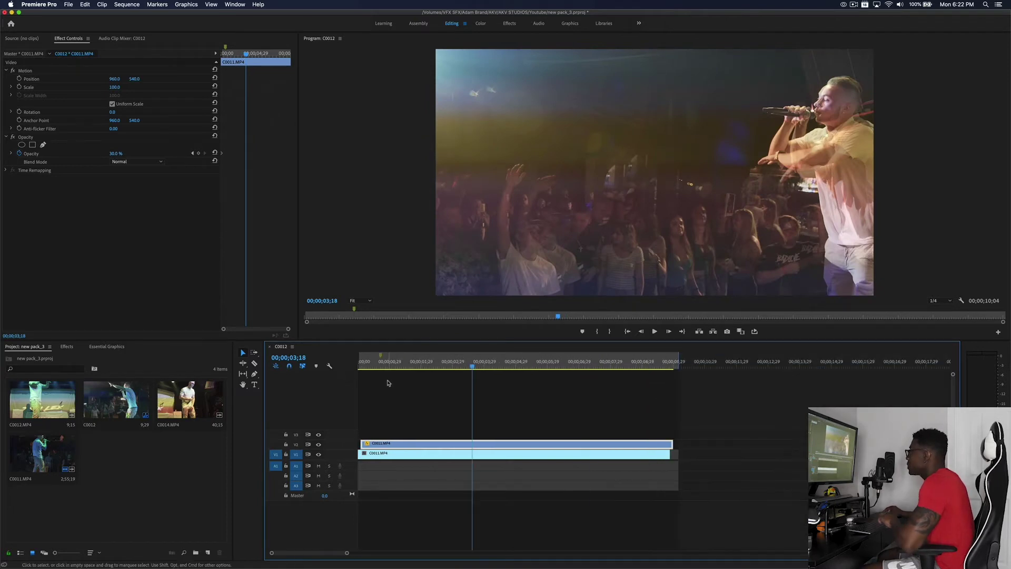
left_click(376, 363)
key("space")
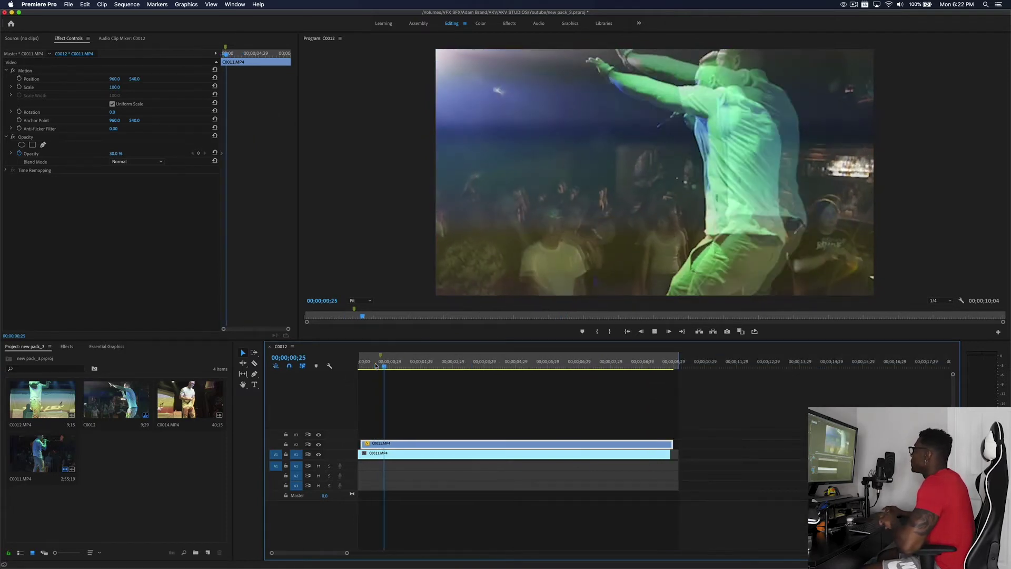
key("space")
key("Home")
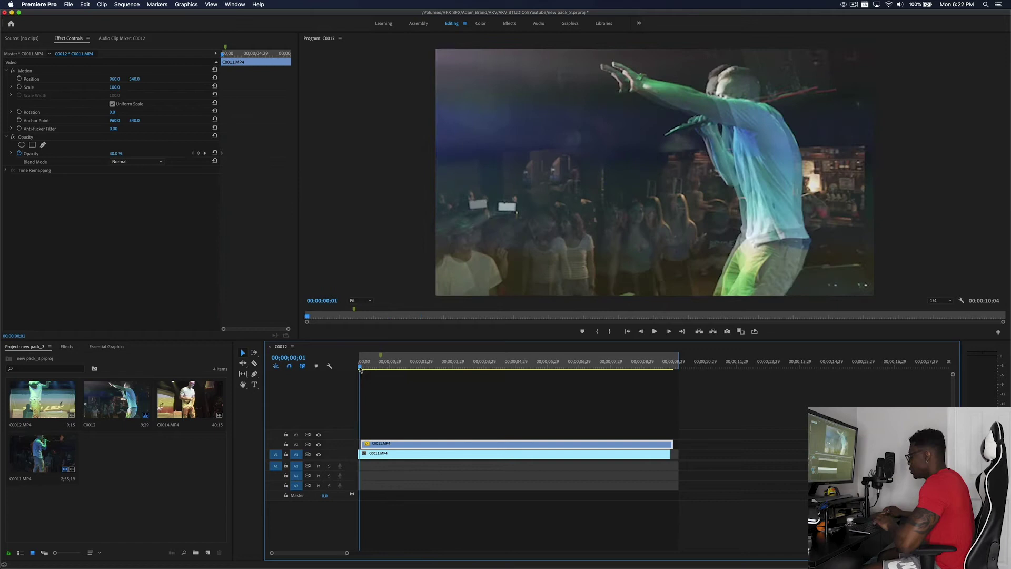
key("equal")
key("equal")
key("equal")
key("equal")
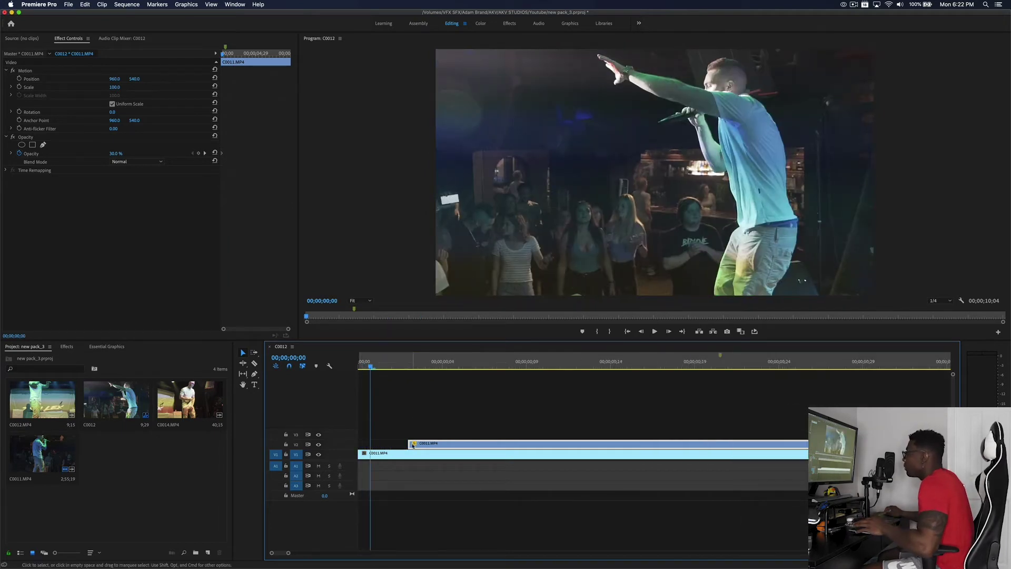
Add a cross dissolve to the start of the V2 clip and preview the fade-in.
left_click(413, 445)
key("super+d")
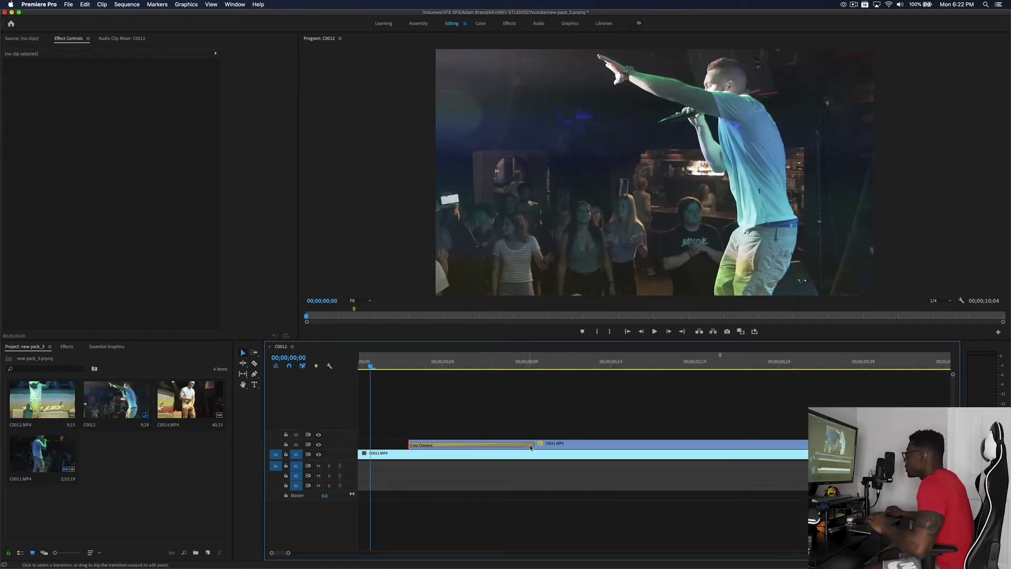
key("space")
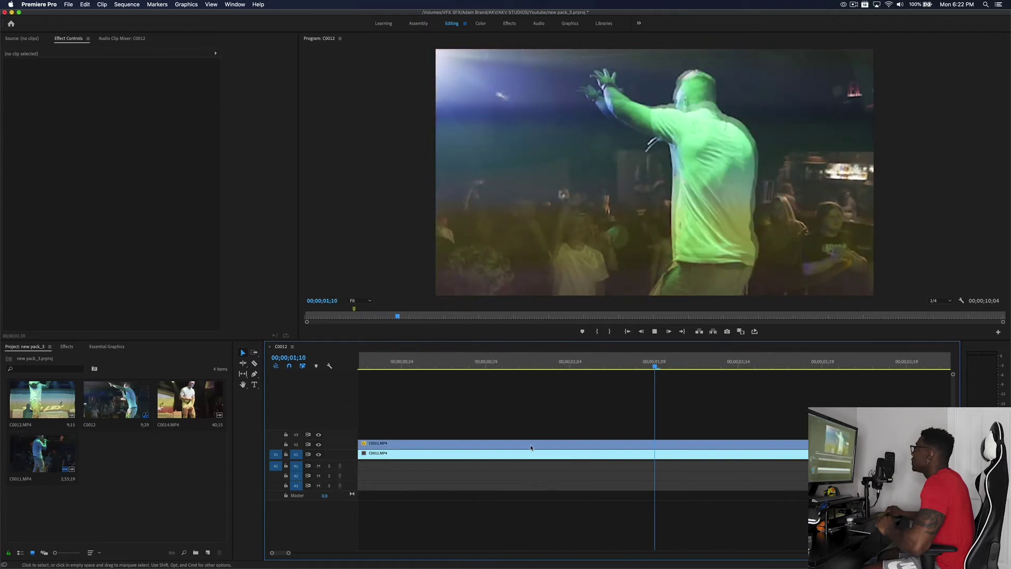
key("space")
Set both stacked clips to 60% speed and play back the slowed footage.
key("minus")
key("minus")
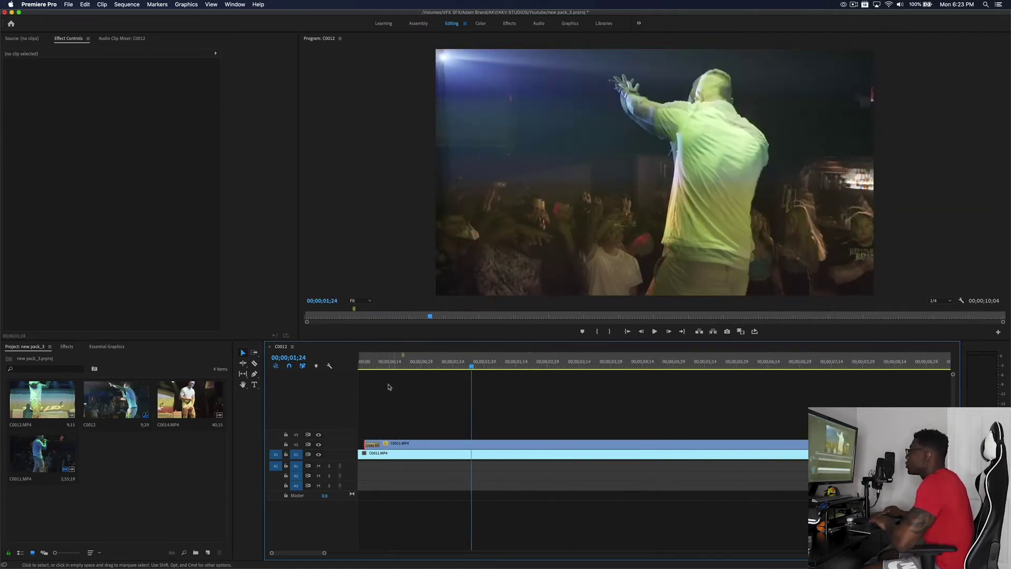
left_click(358, 366)
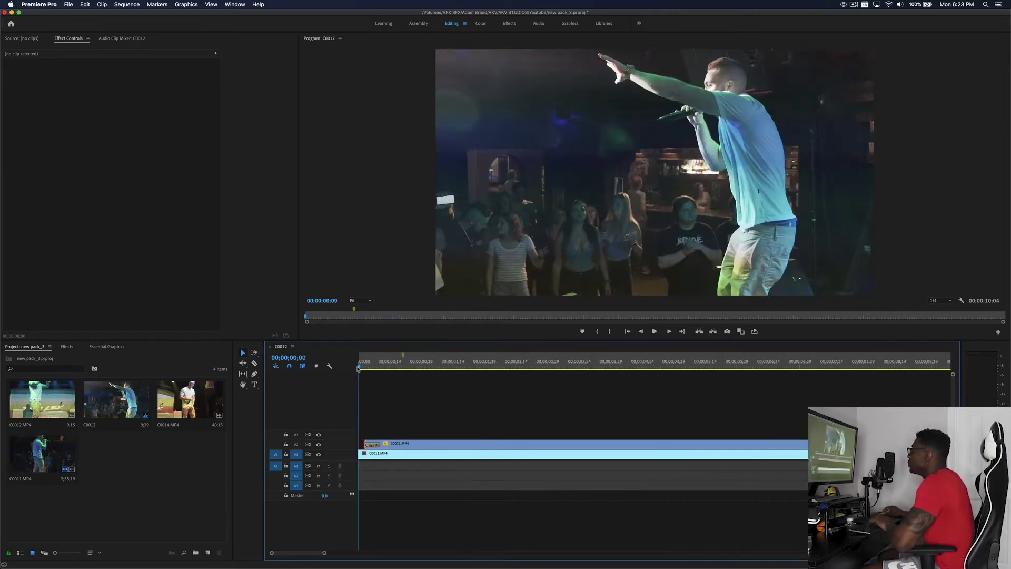
key("minus")
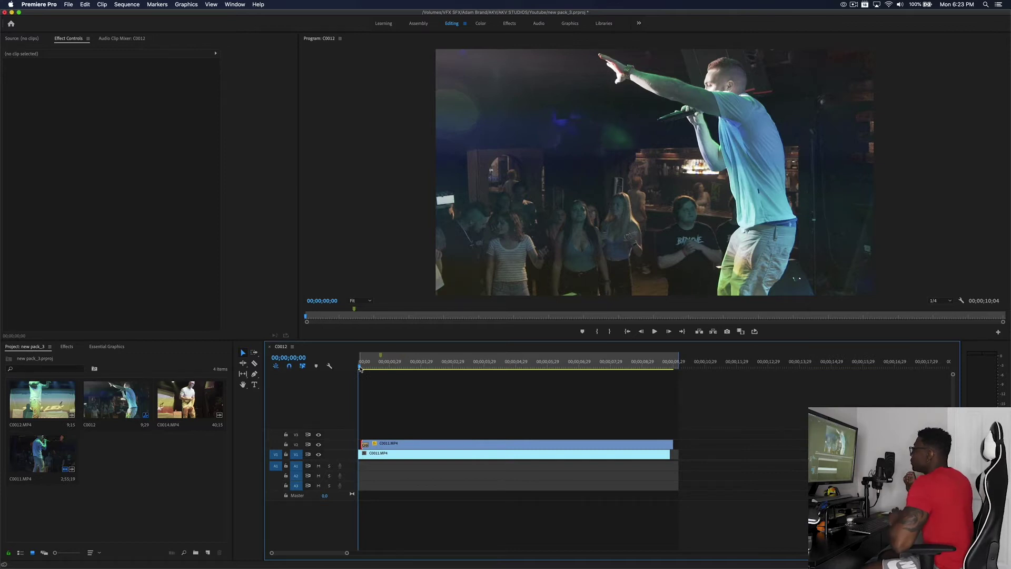
left_click_drag(693, 496, 597, 441)
key("super+r")
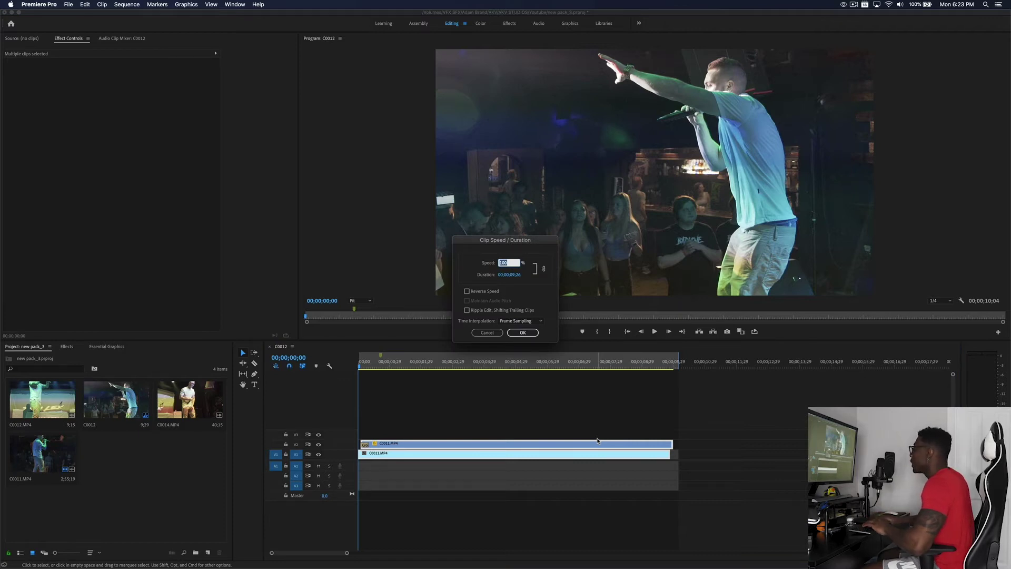
key("Return")
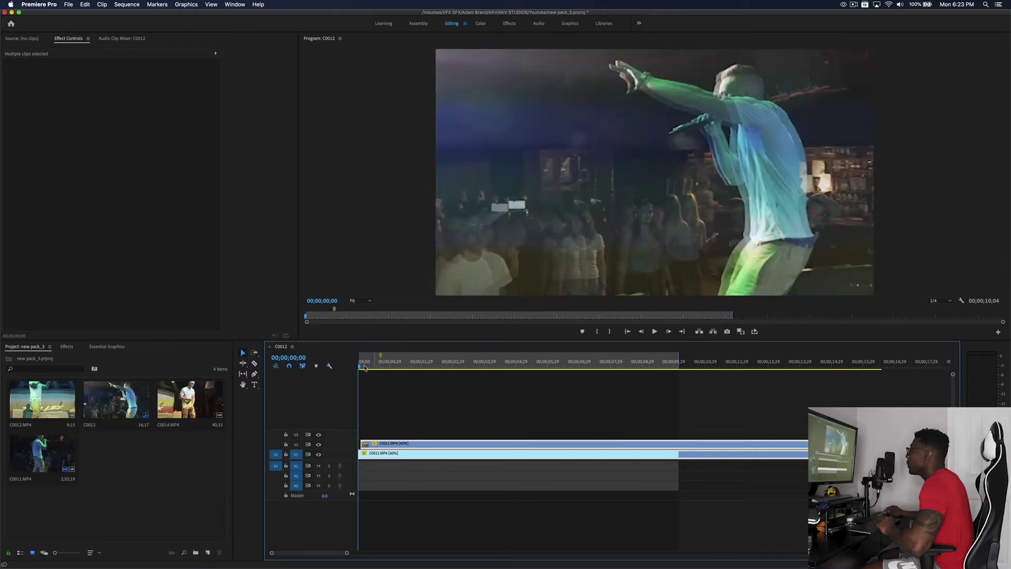
key("space")
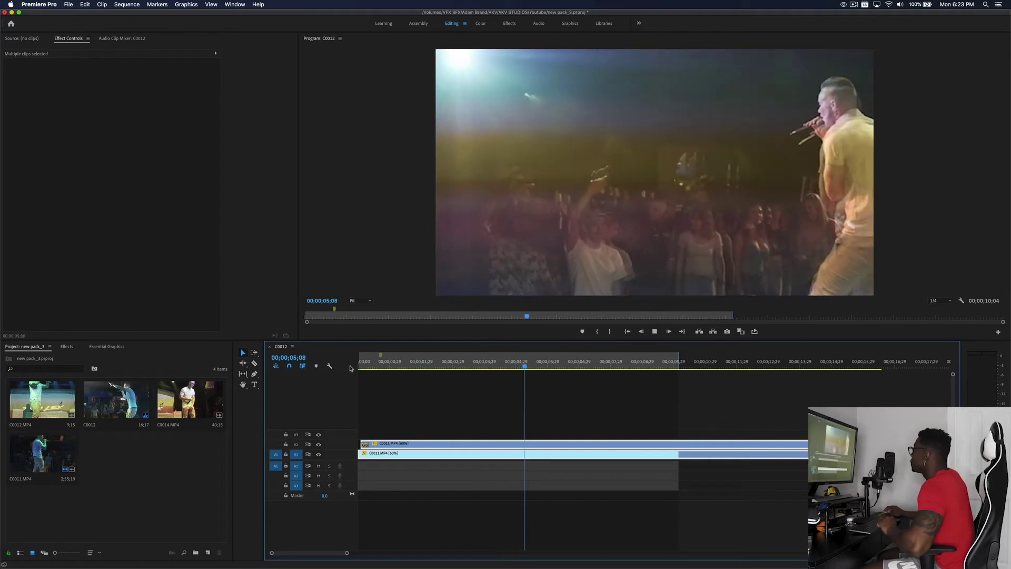
key("space")
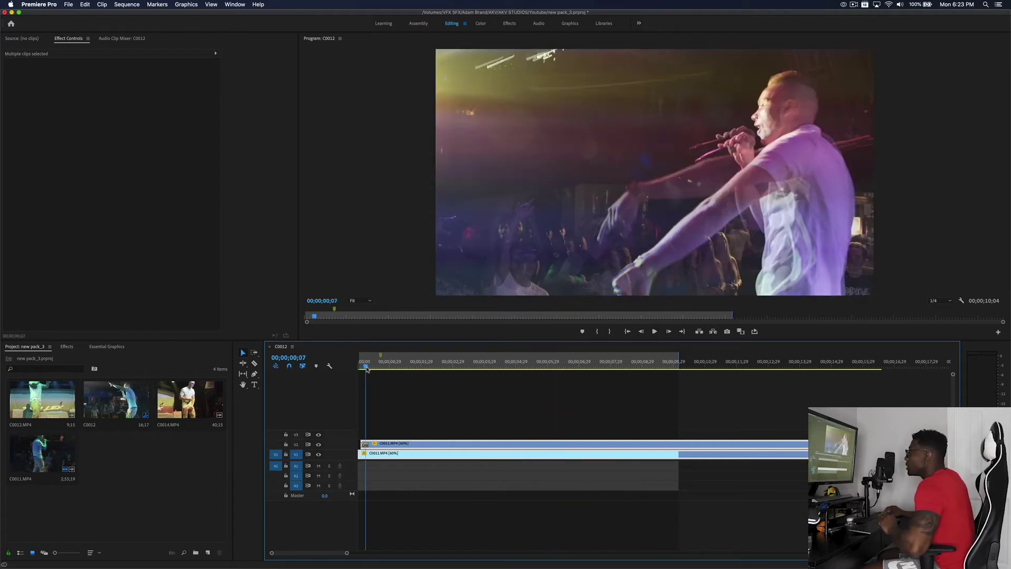
left_click(413, 361)
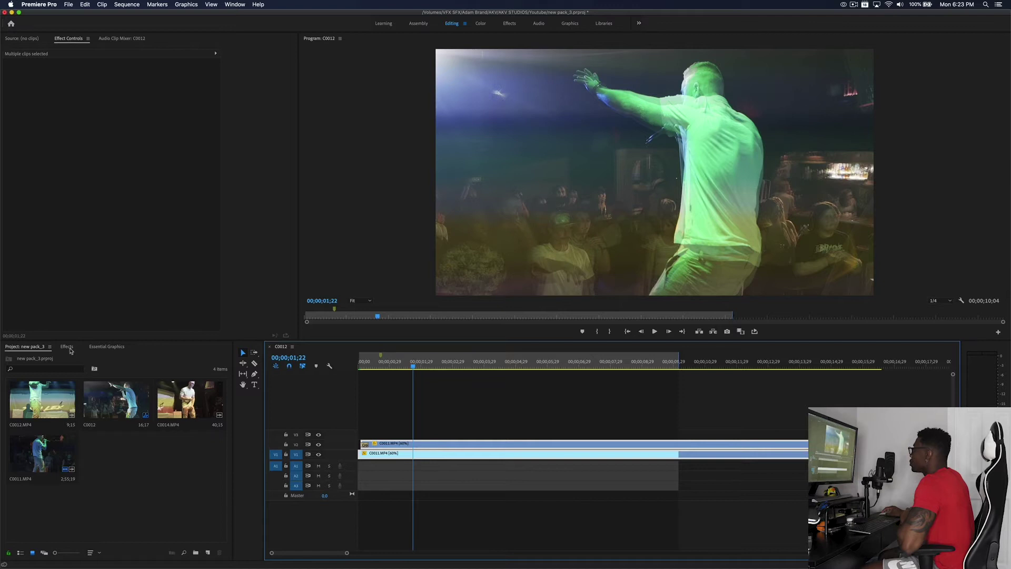
Search 'hls' and apply Color Balance (HLS) to the V2 clip.
left_click(69, 349)
left_click(82, 358)
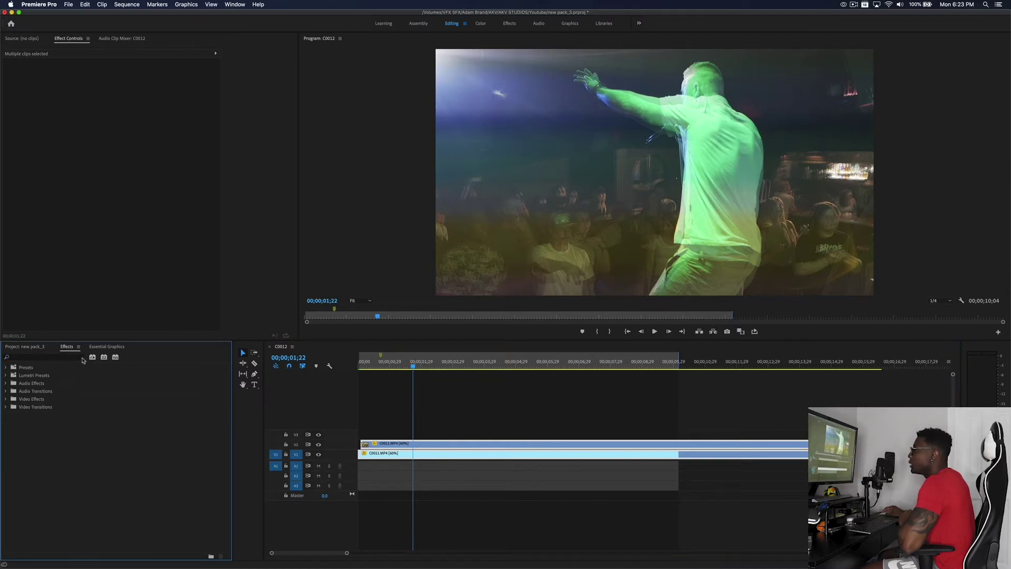
left_click(70, 358)
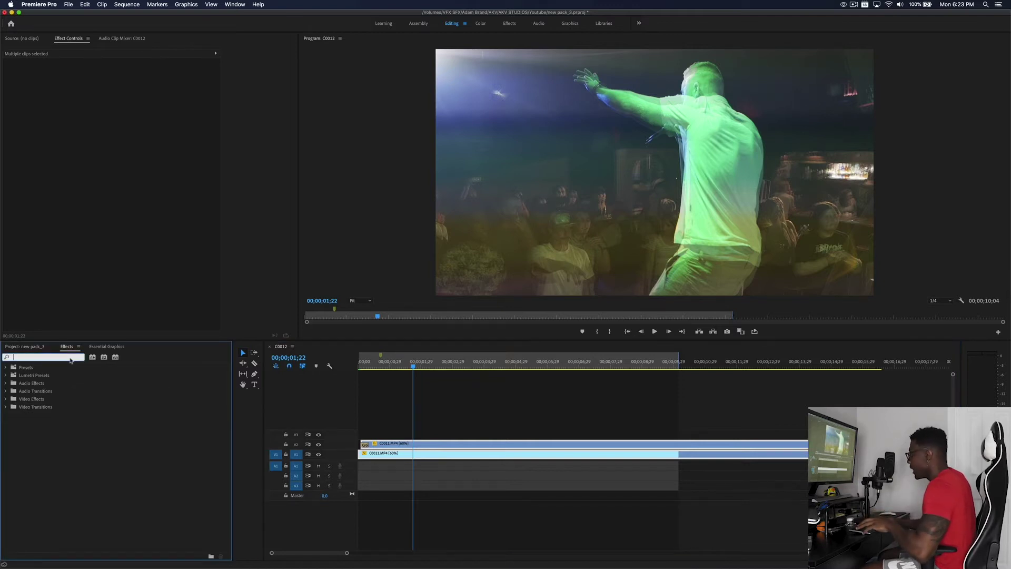
type("hls")
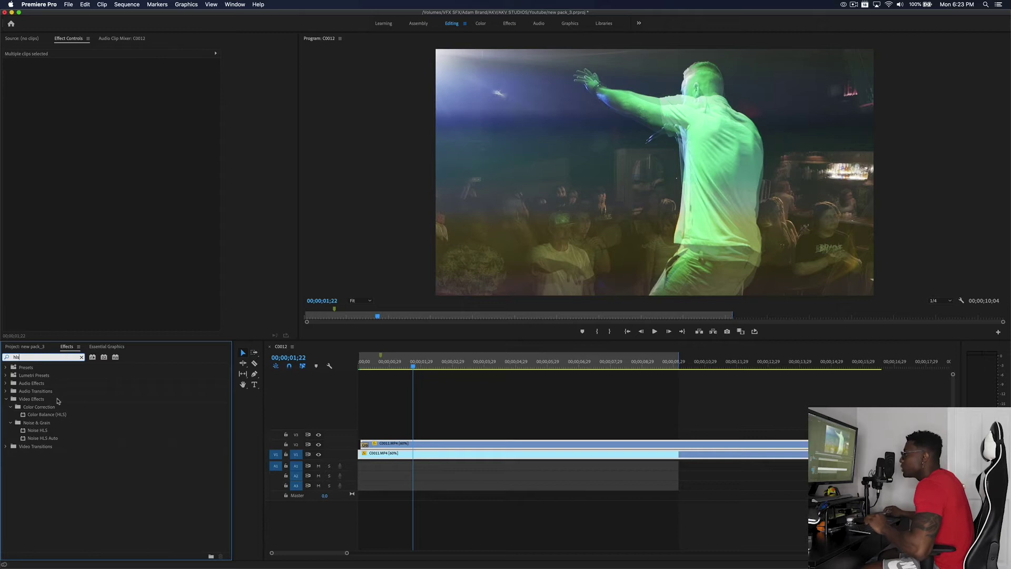
left_click(51, 415)
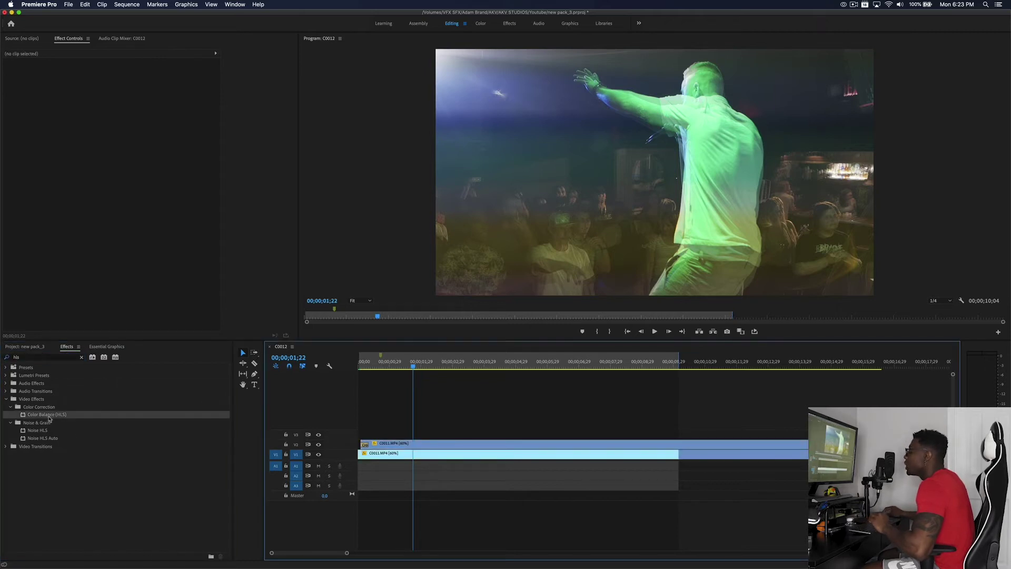
left_click_drag(49, 418, 394, 435)
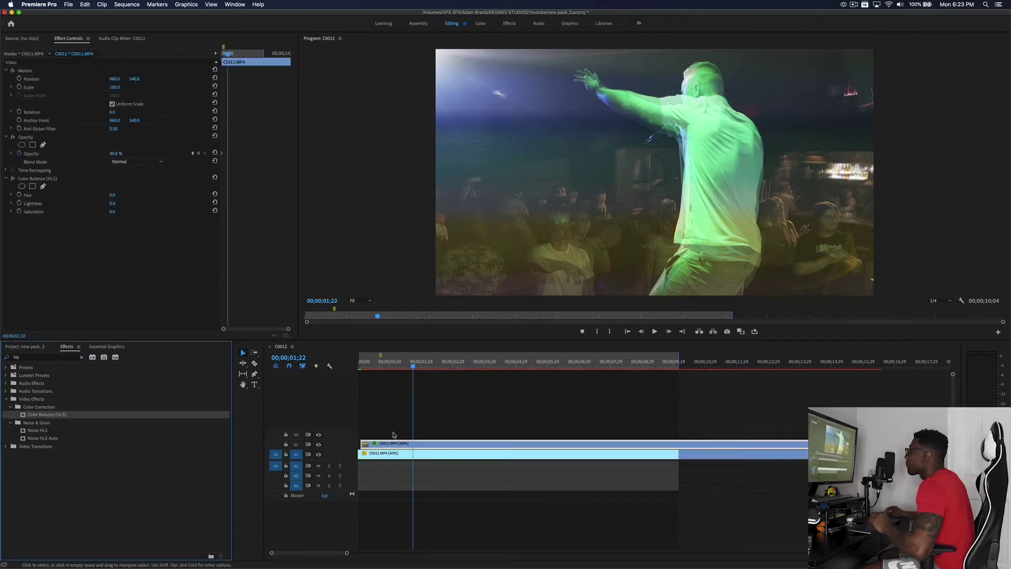
Keyframe Hue through several rotations, with the end keyframe at the clip's end.
left_click(19, 195)
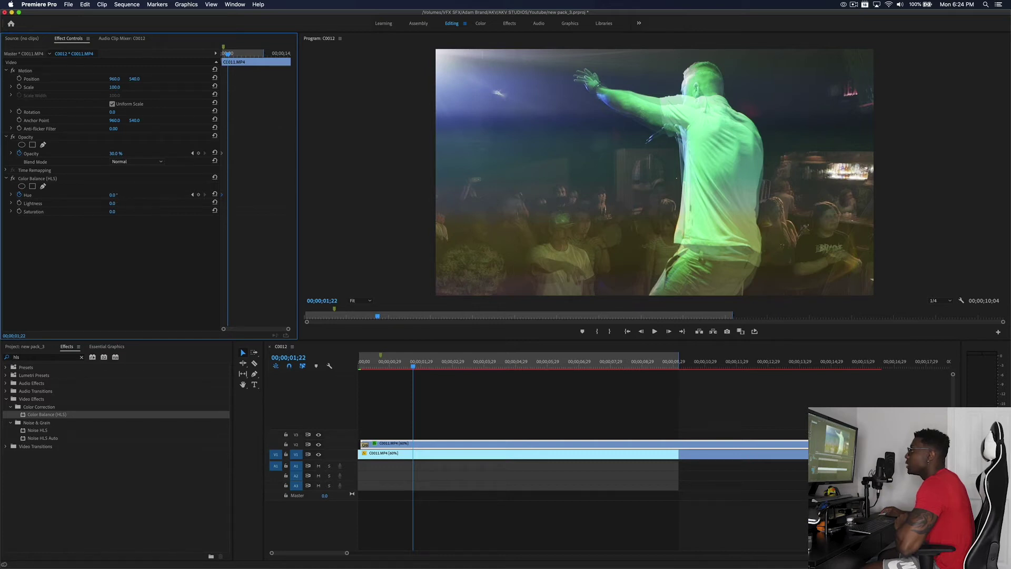
left_click_drag(112, 195, 196, 195)
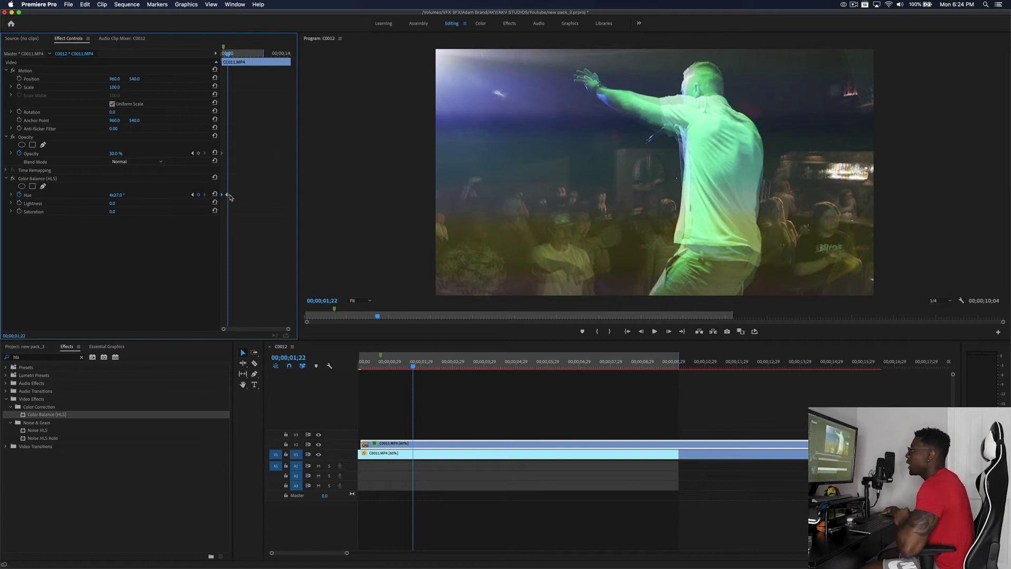
left_click_drag(228, 194, 289, 195)
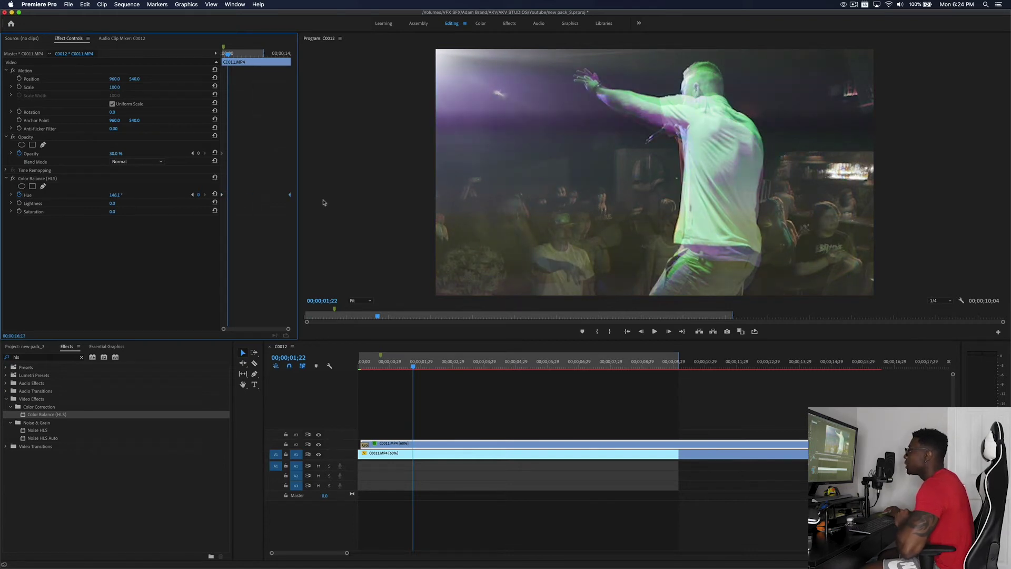
left_click(361, 367)
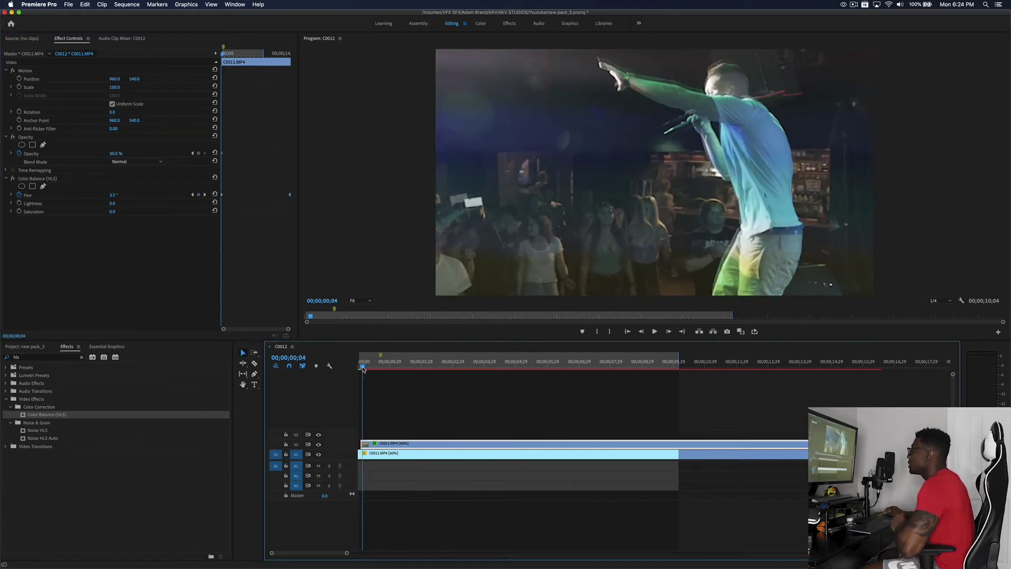
left_click_drag(361, 369, 575, 379)
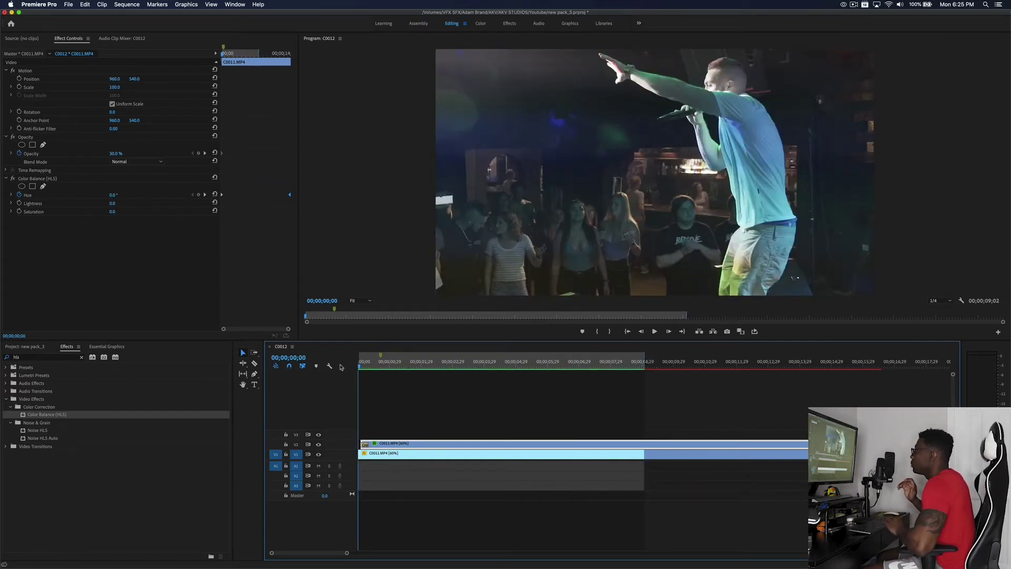
key("space")
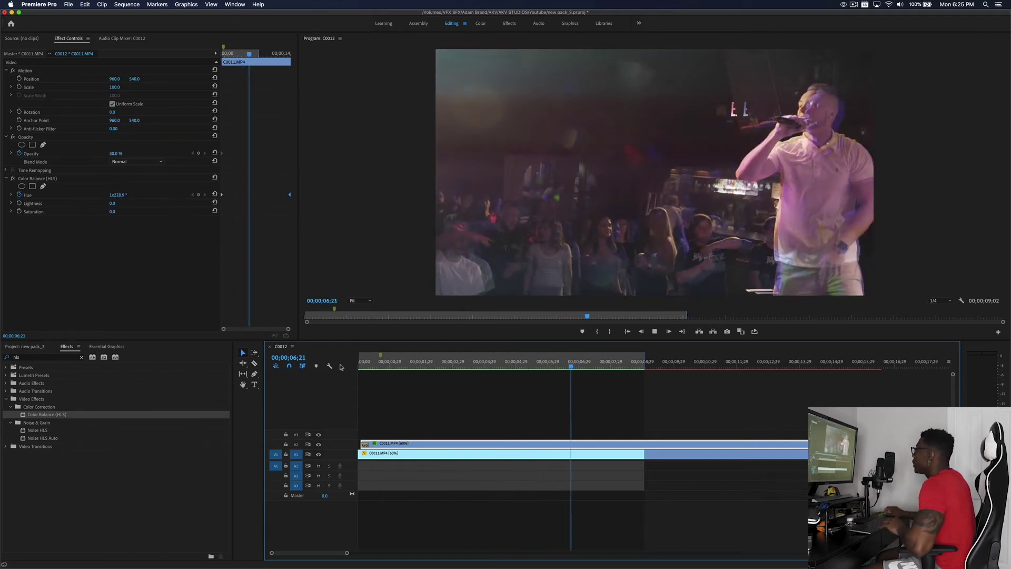
key("space")
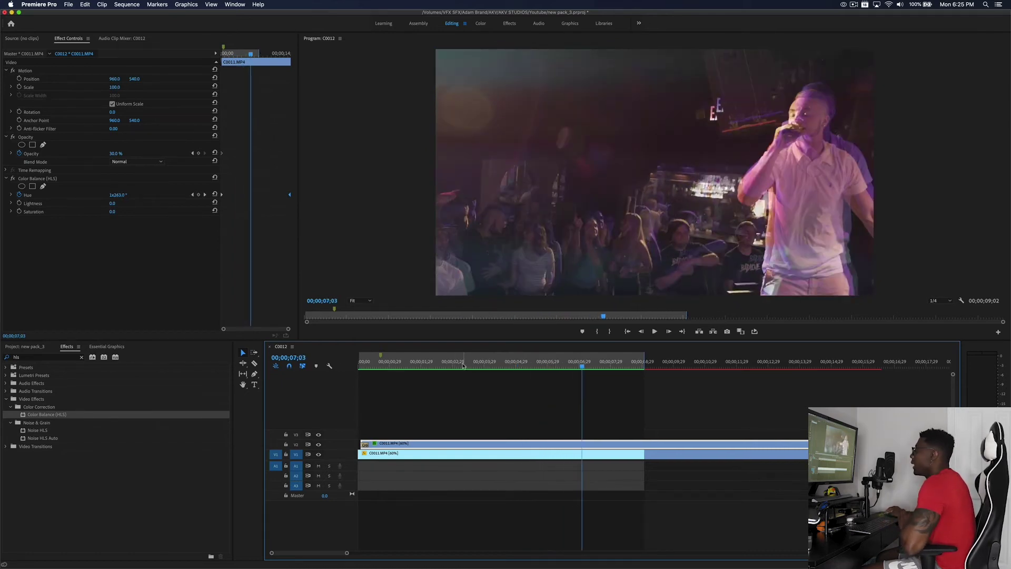
Apply Gaussian Blur to the V2 clip with Repeat Edge Pixels on and Blurriness 20.
left_click(80, 358)
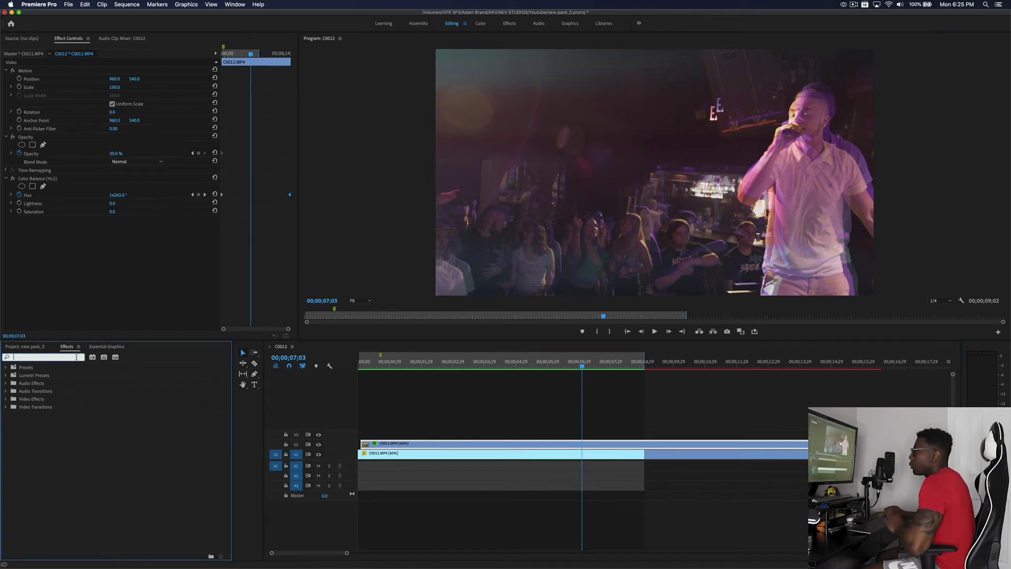
type("gaus")
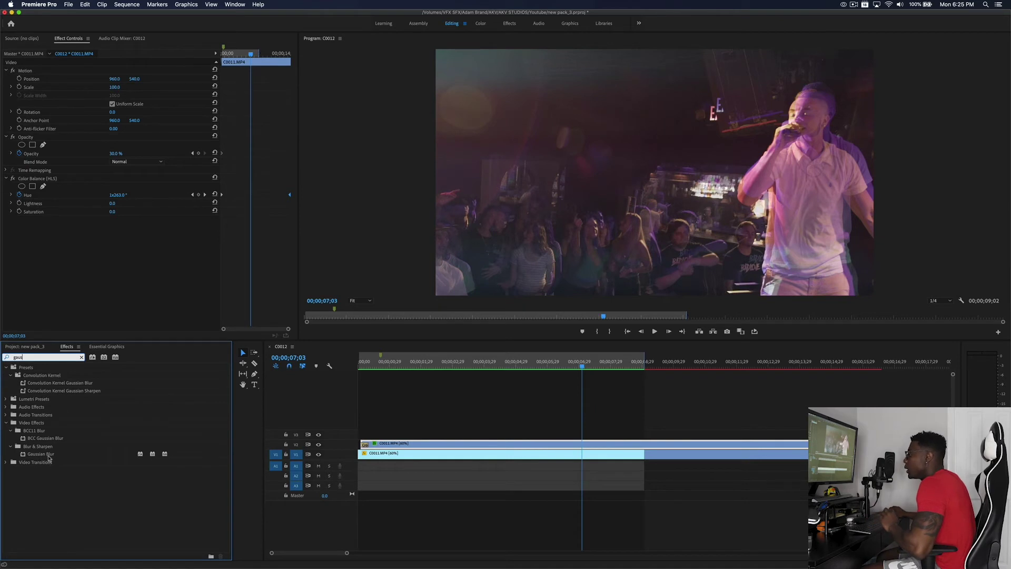
left_click_drag(49, 456, 479, 444)
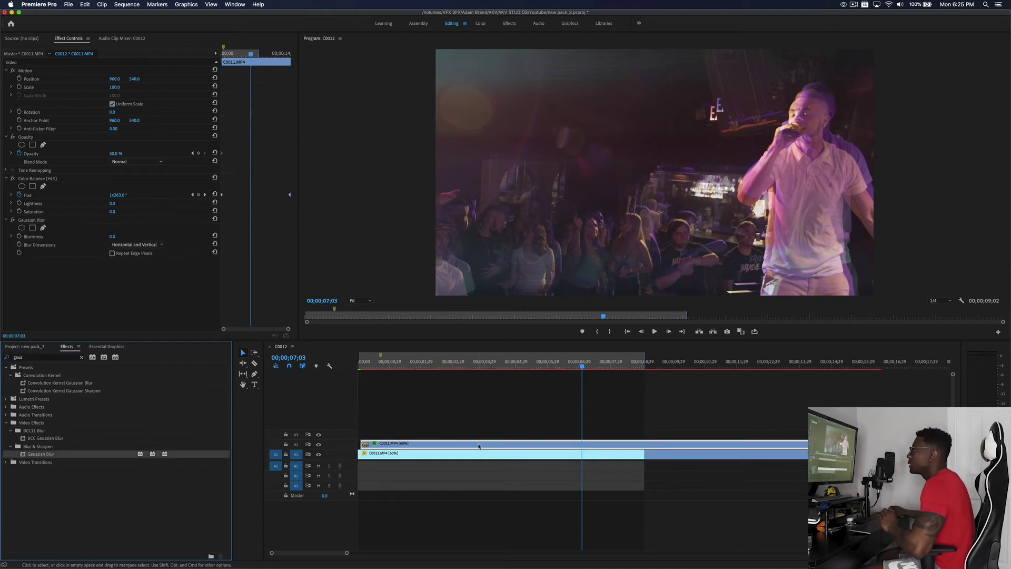
left_click(112, 254)
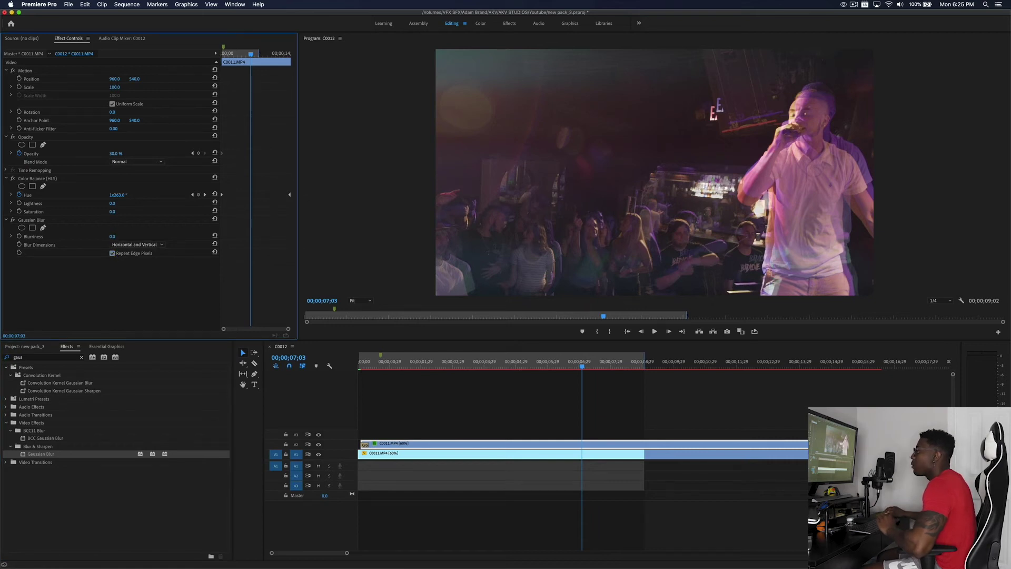
left_click(119, 236)
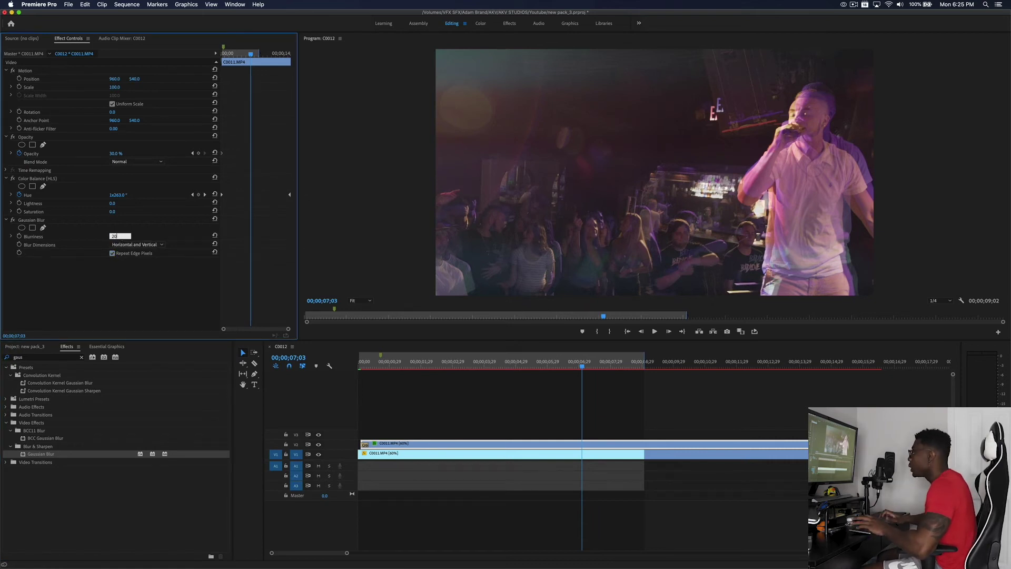
type("20")
key("Return")
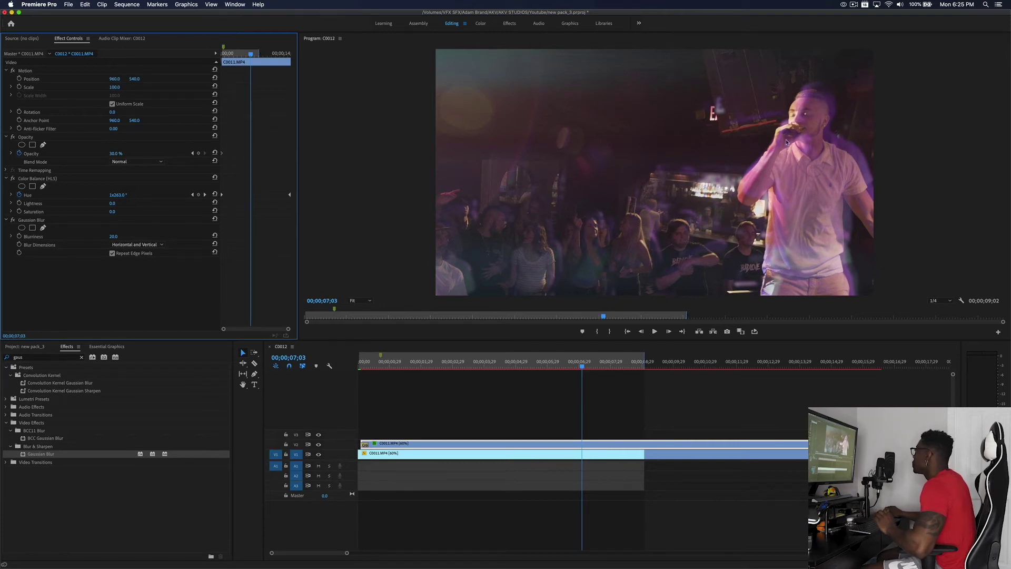
left_click(371, 367)
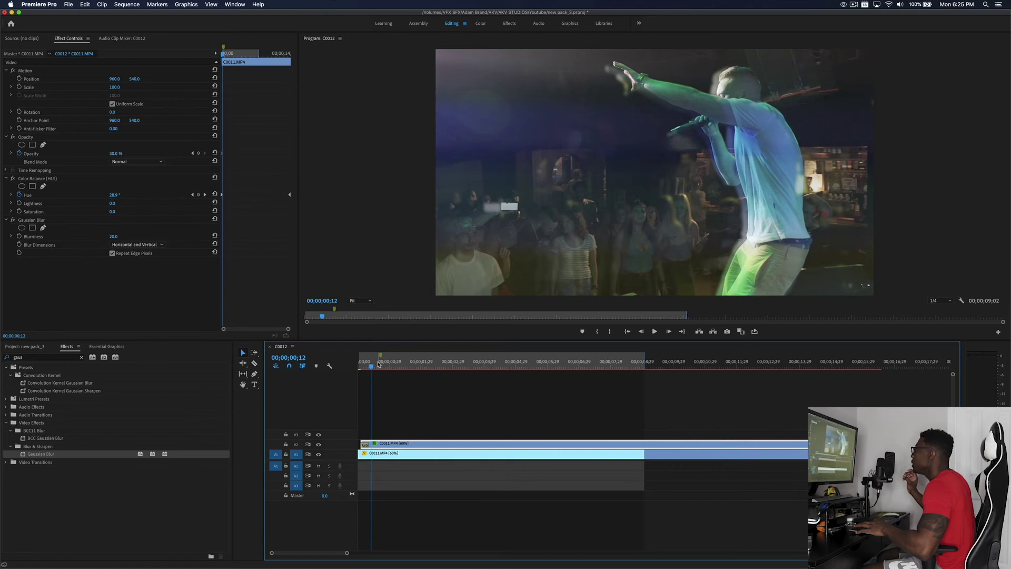
left_click_drag(378, 364, 348, 370)
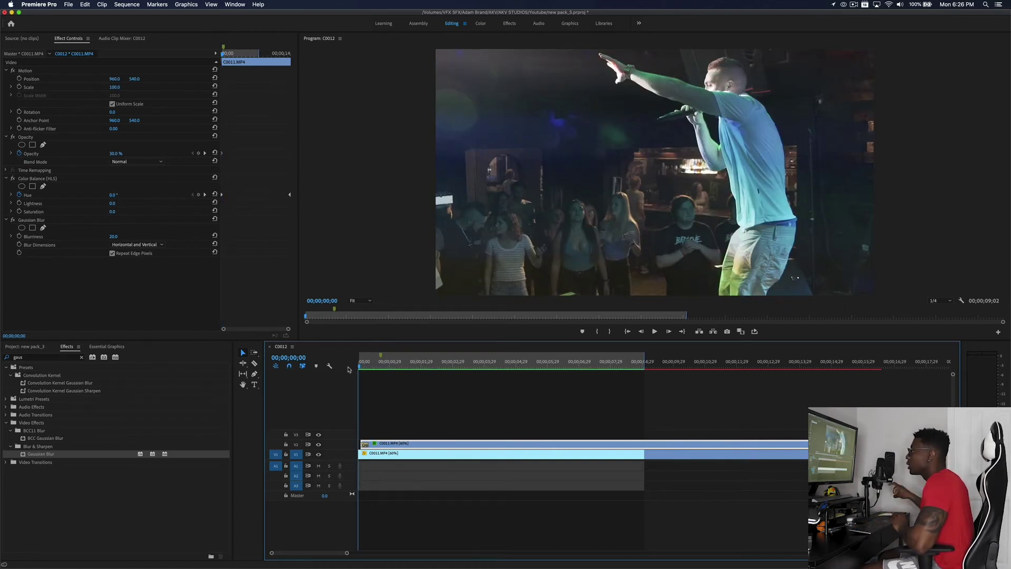
key("space")
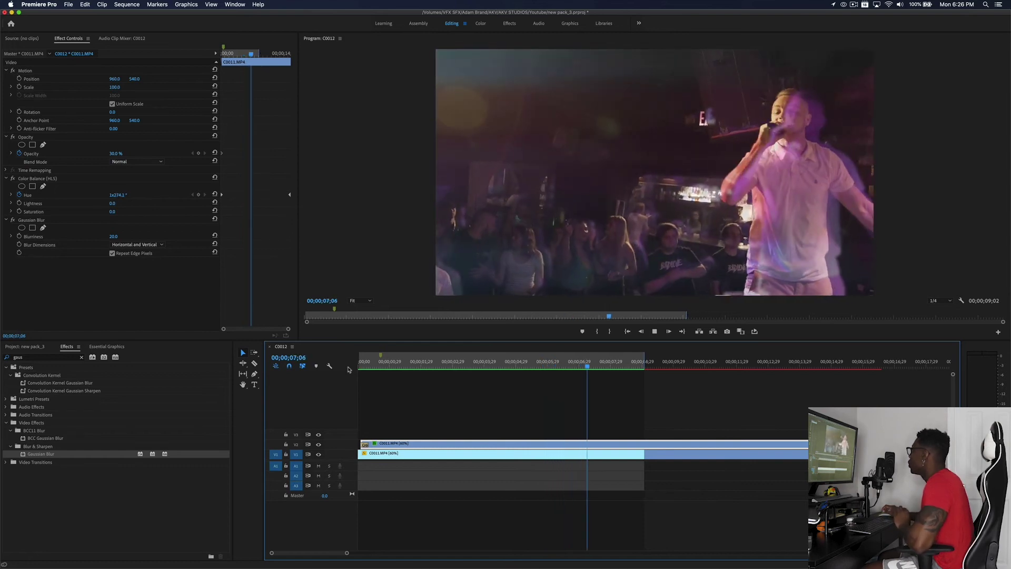
left_click(377, 366)
key("space")
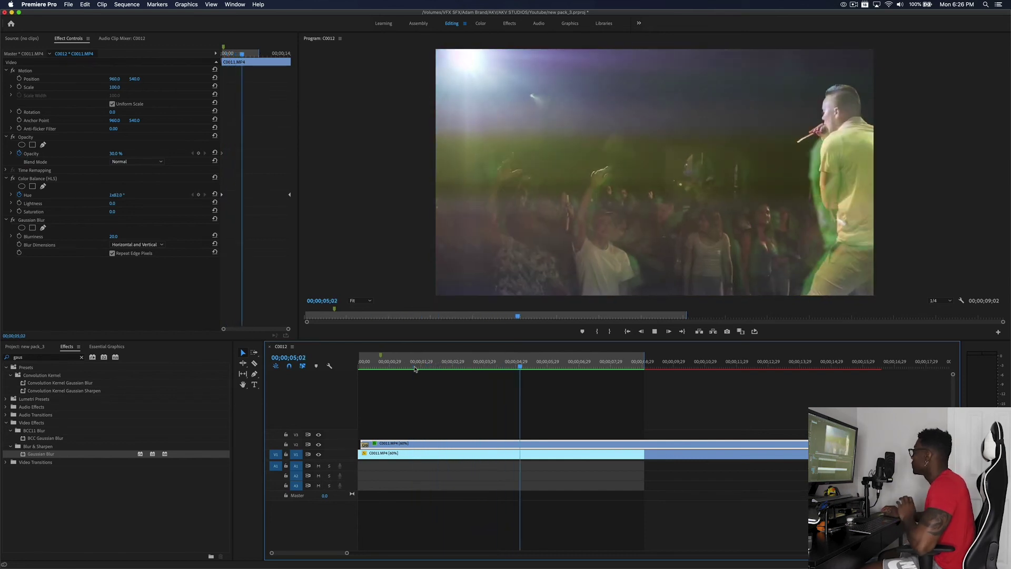
Delete Gaussian Blur and Color Balance (HLS) from the V2 clip's effects.
key("space")
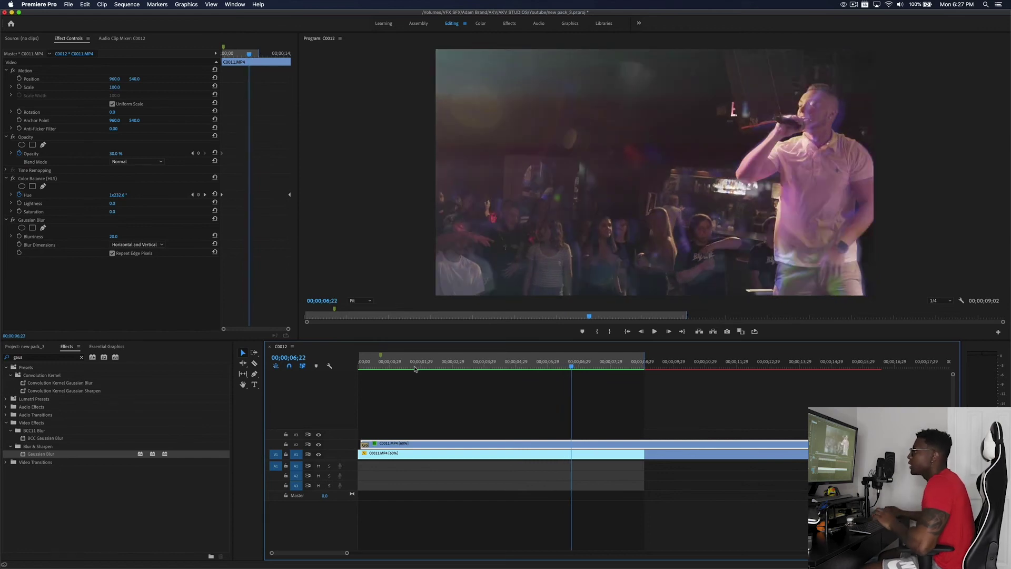
left_click(46, 218)
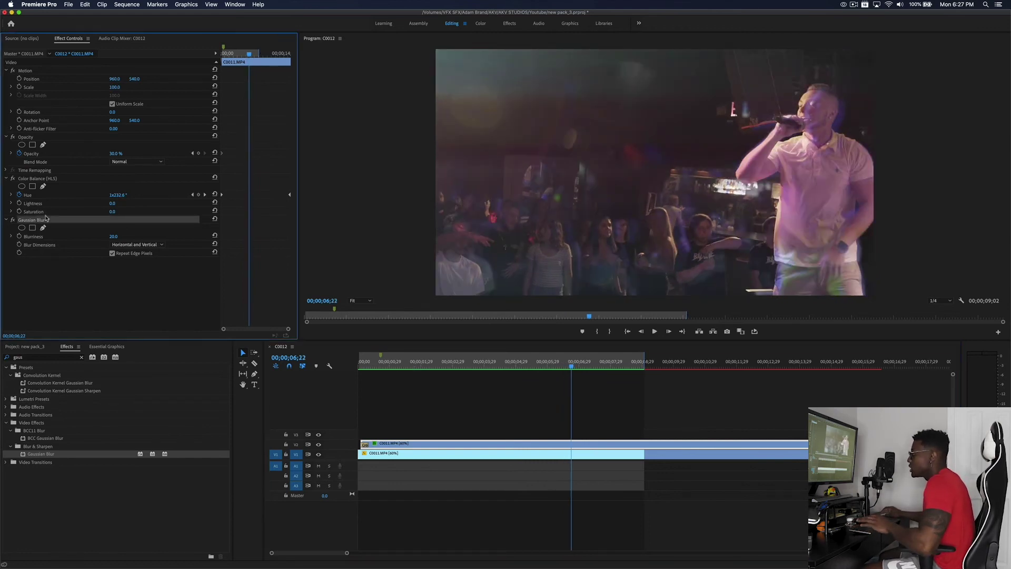
key("Delete")
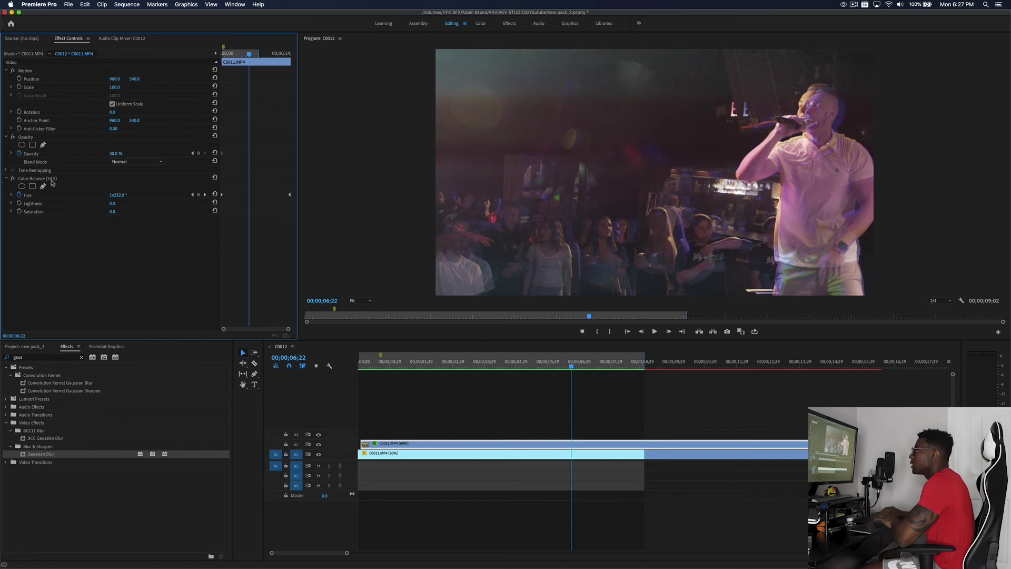
left_click(52, 180)
key("Delete")
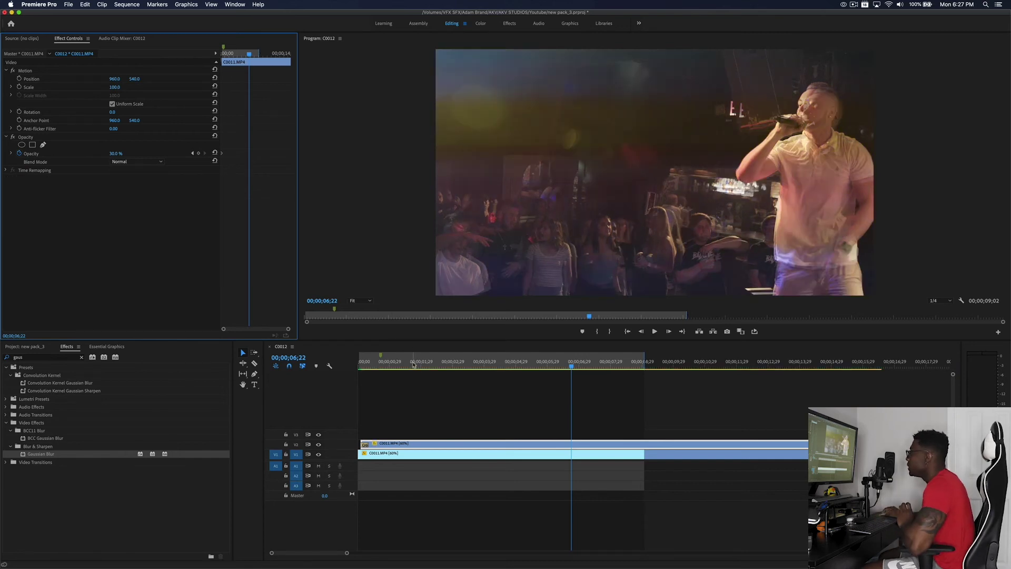
left_click_drag(413, 364, 371, 367)
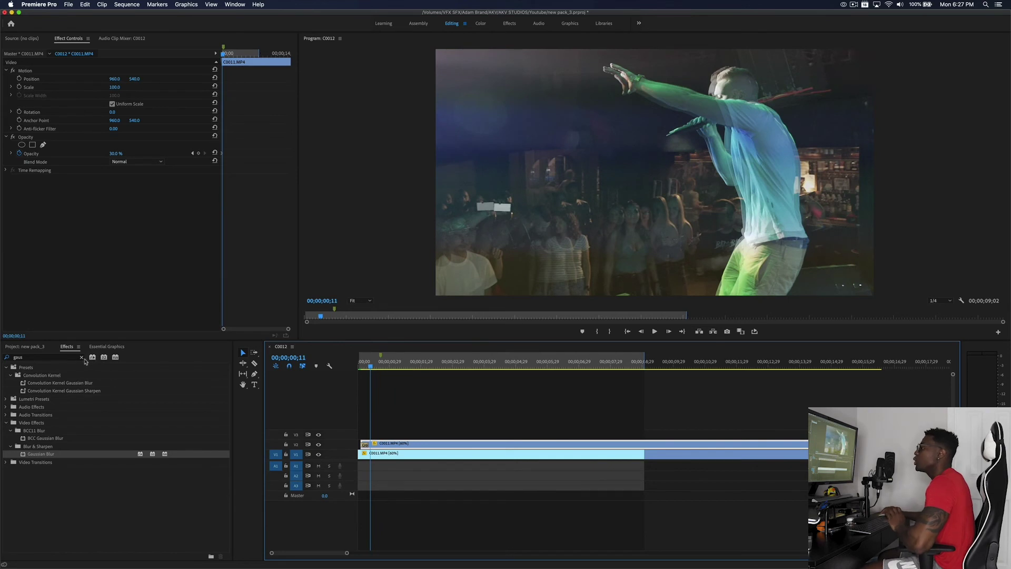
Search 'arit' and apply the Arithmetic effect to the V2 clip.
left_click(81, 357)
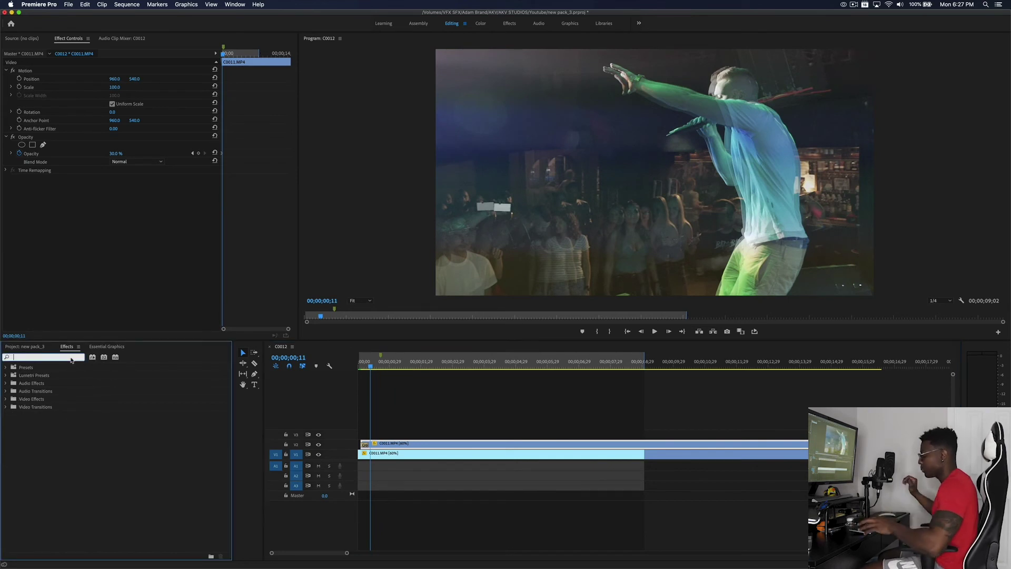
type("arith")
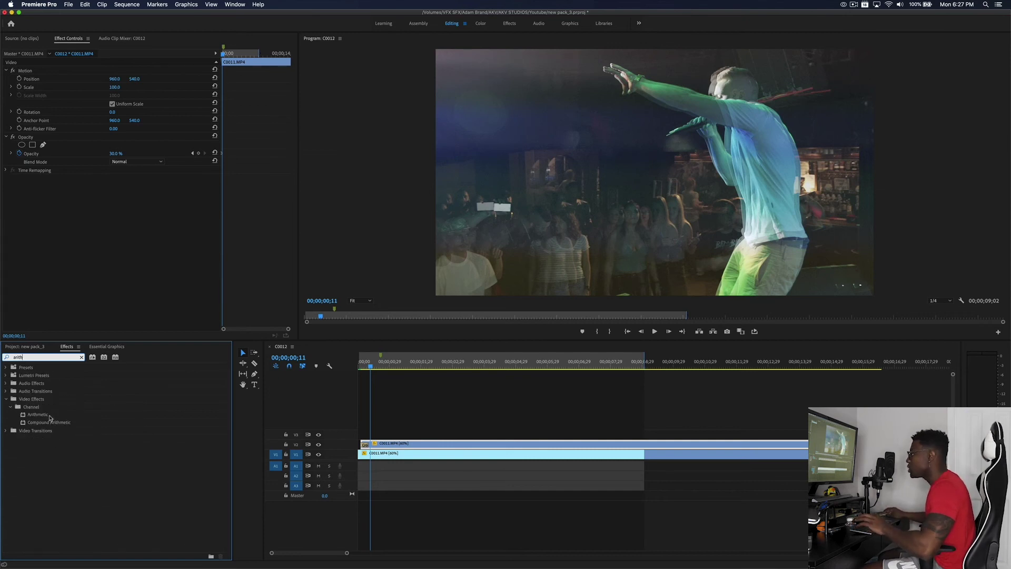
left_click_drag(50, 416, 404, 445)
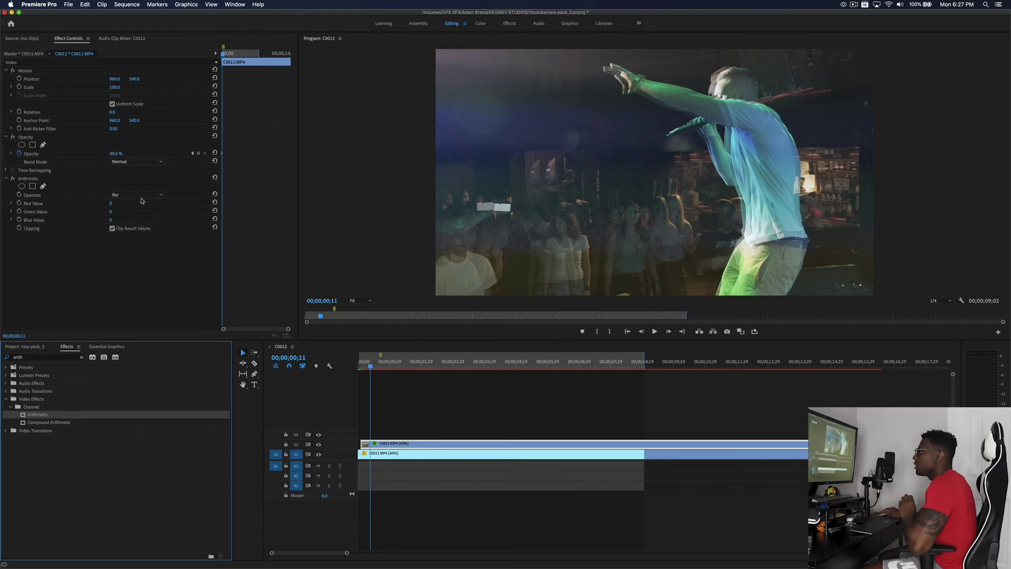
Set the Arithmetic operator to Max and raise Red Value to 255.
left_click(140, 196)
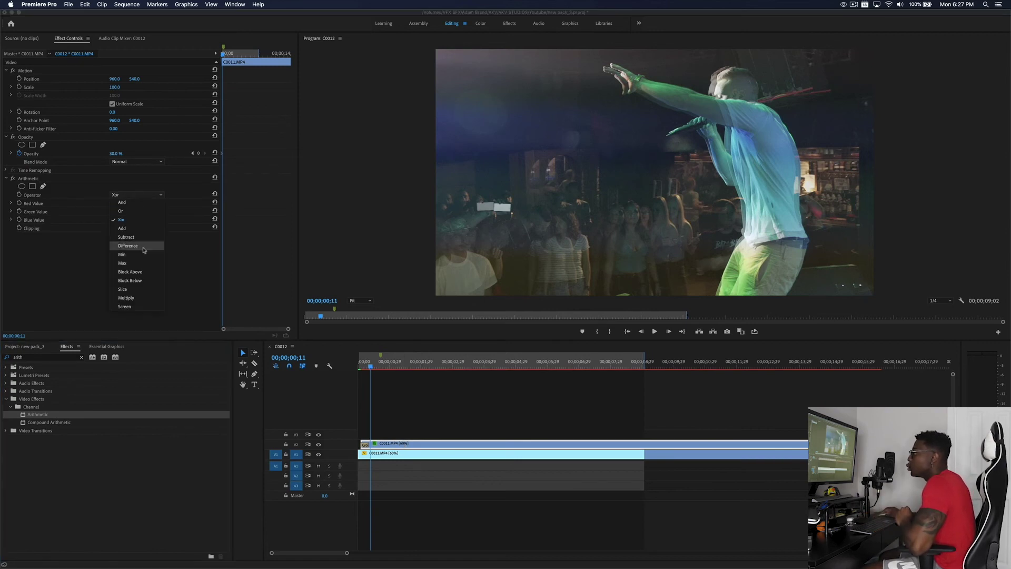
left_click(135, 264)
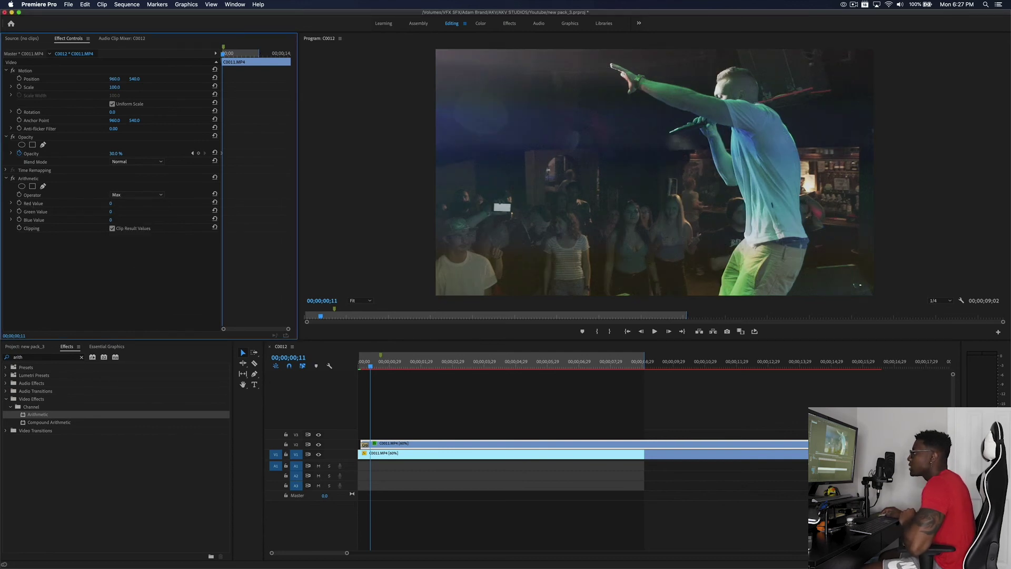
left_click_drag(112, 204, 963, 199)
key("Right")
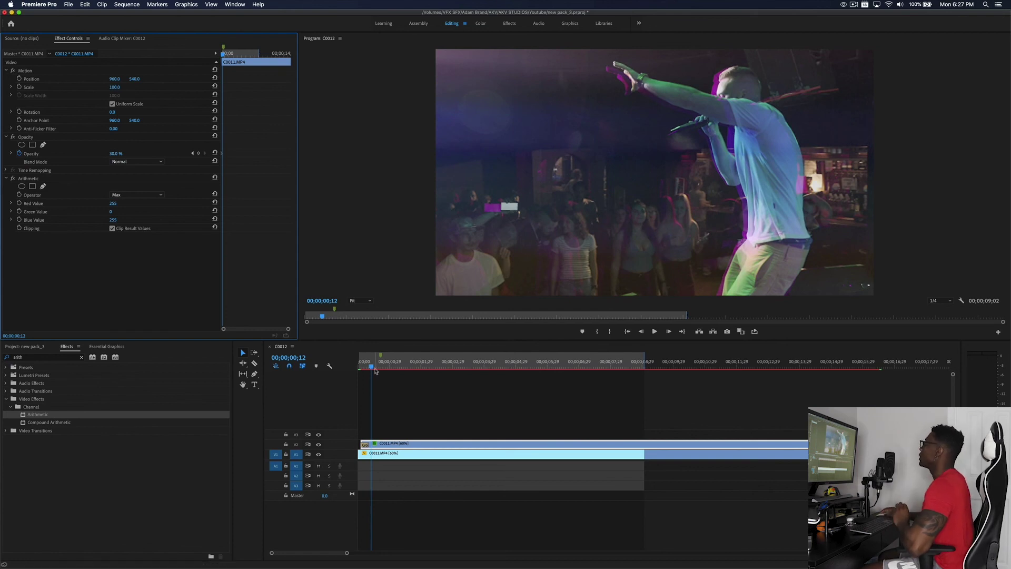
left_click_drag(376, 369, 352, 367)
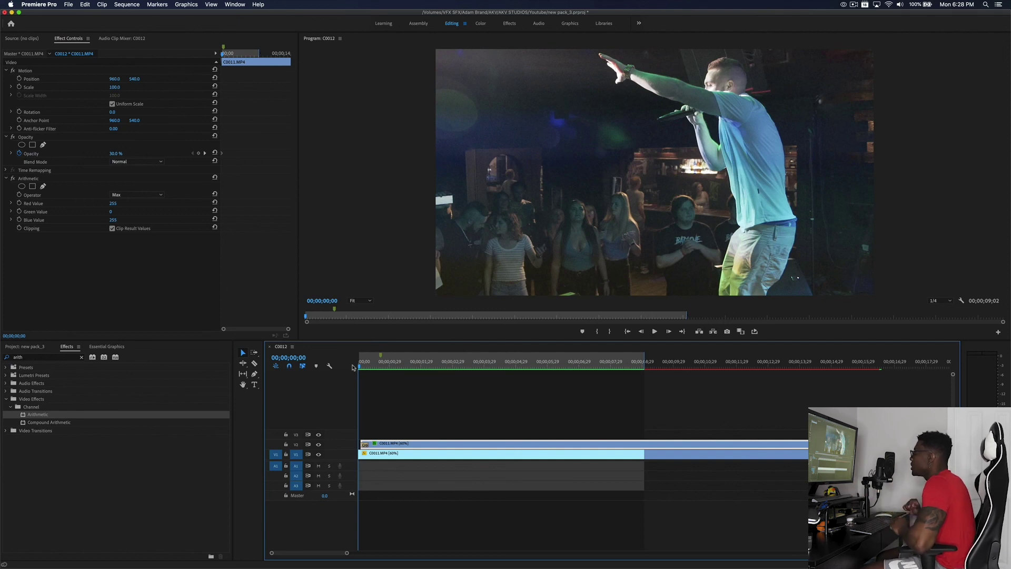
key("space")
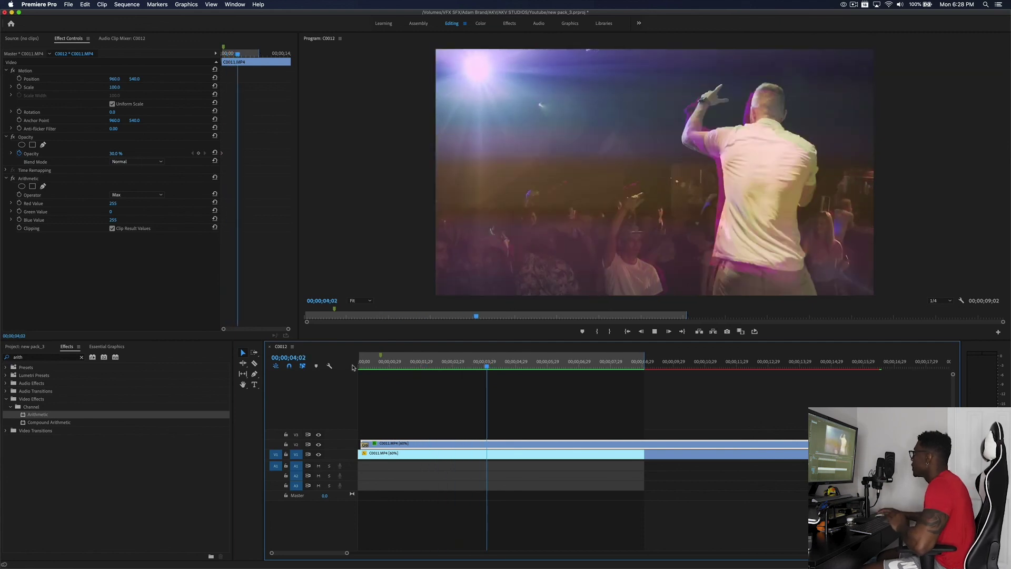
key("space")
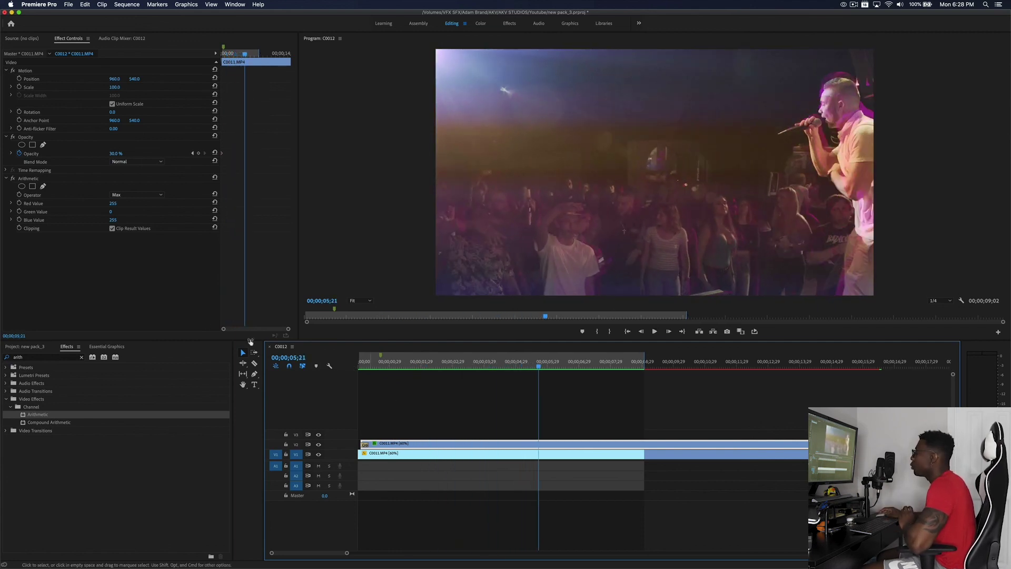